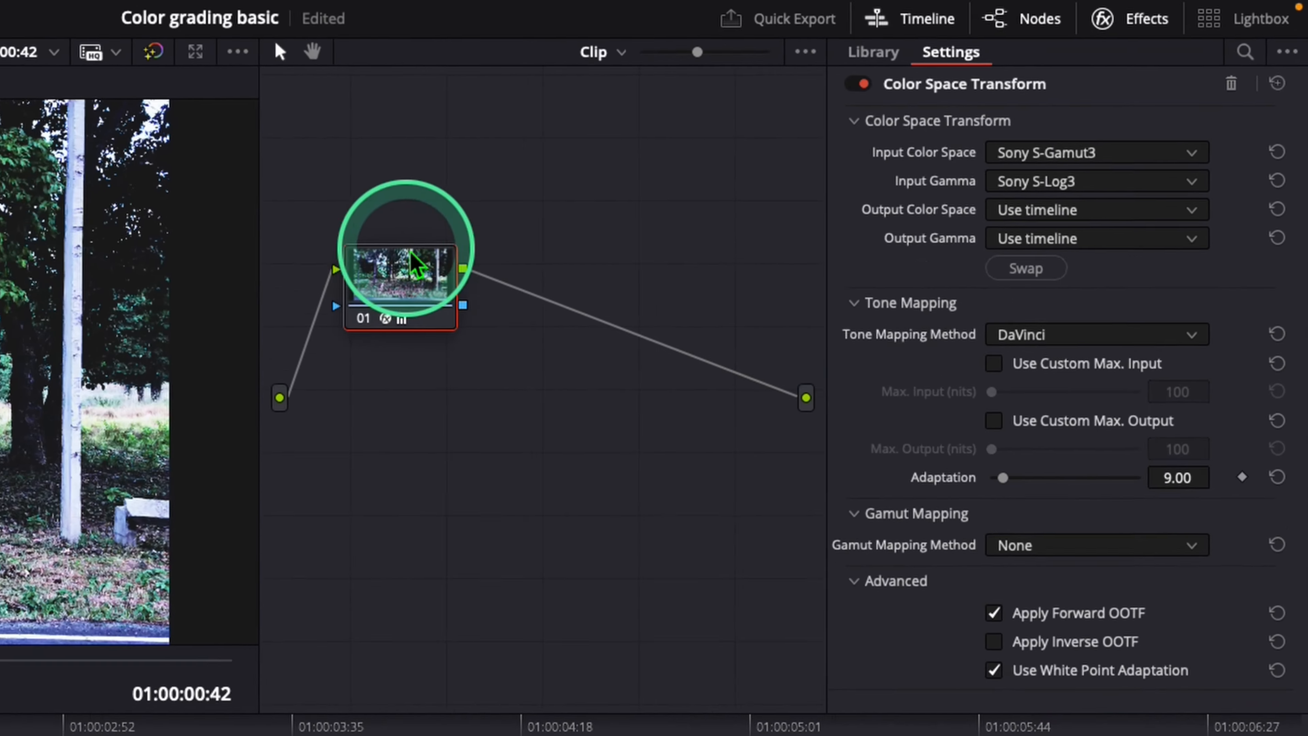
Step: Reset the grade of node 01 to remove its Color Space Transform, shift the node slightly, and hide the effects library
right_click(344, 298)
click(414, 315)
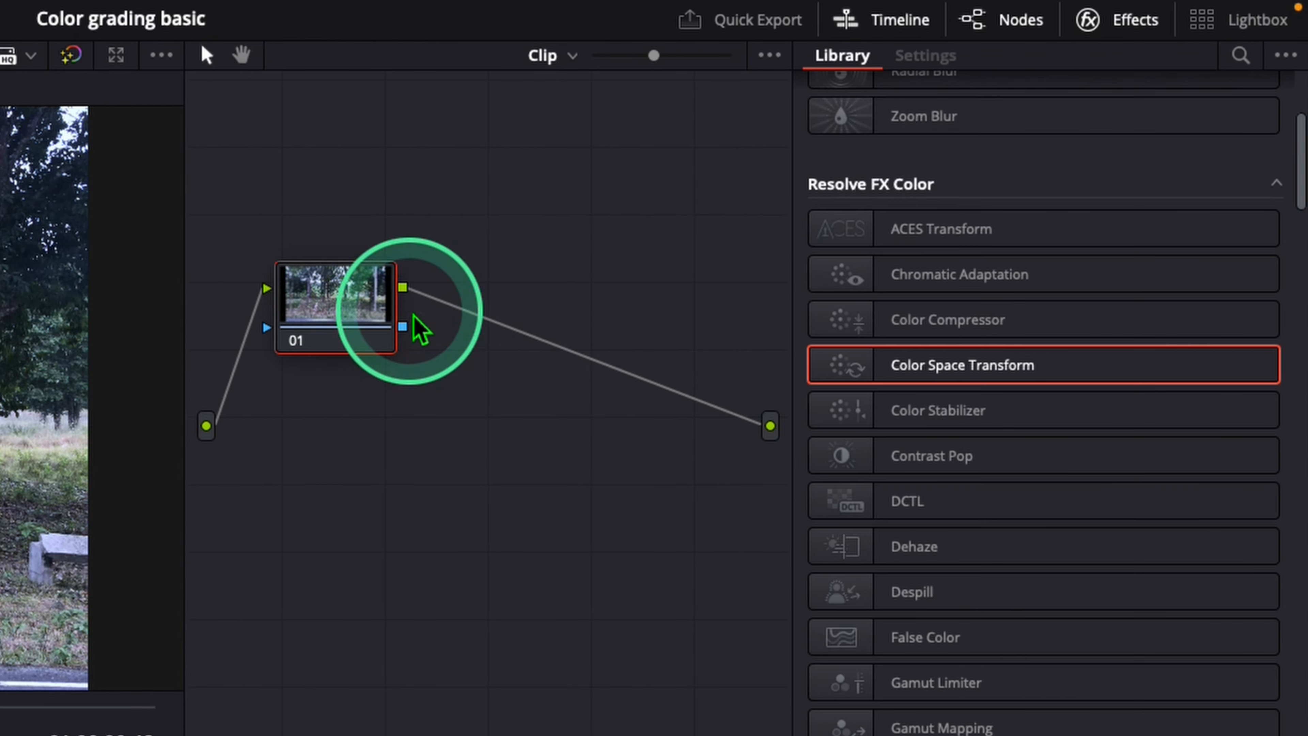
mouse_move(327, 294)
mouse_down()
mouse_move(296, 389)
mouse_move(315, 308)
mouse_up()
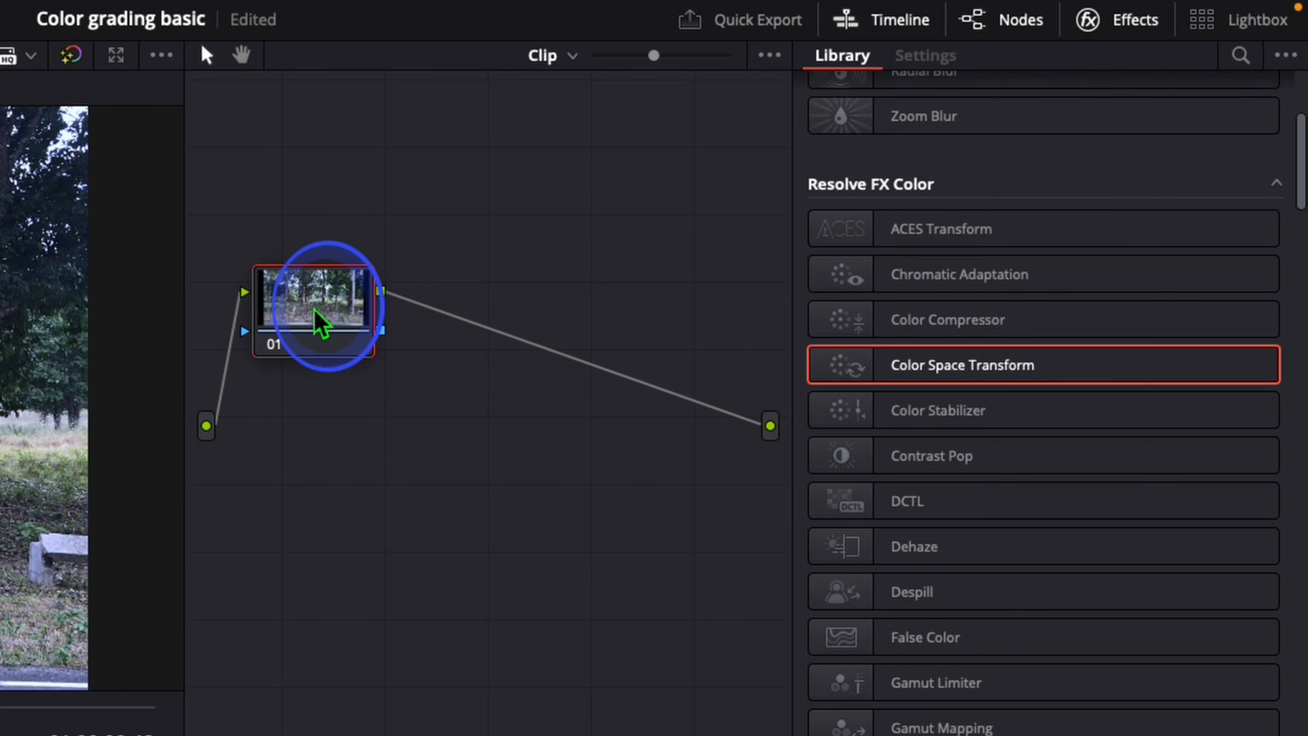
click(1123, 35)
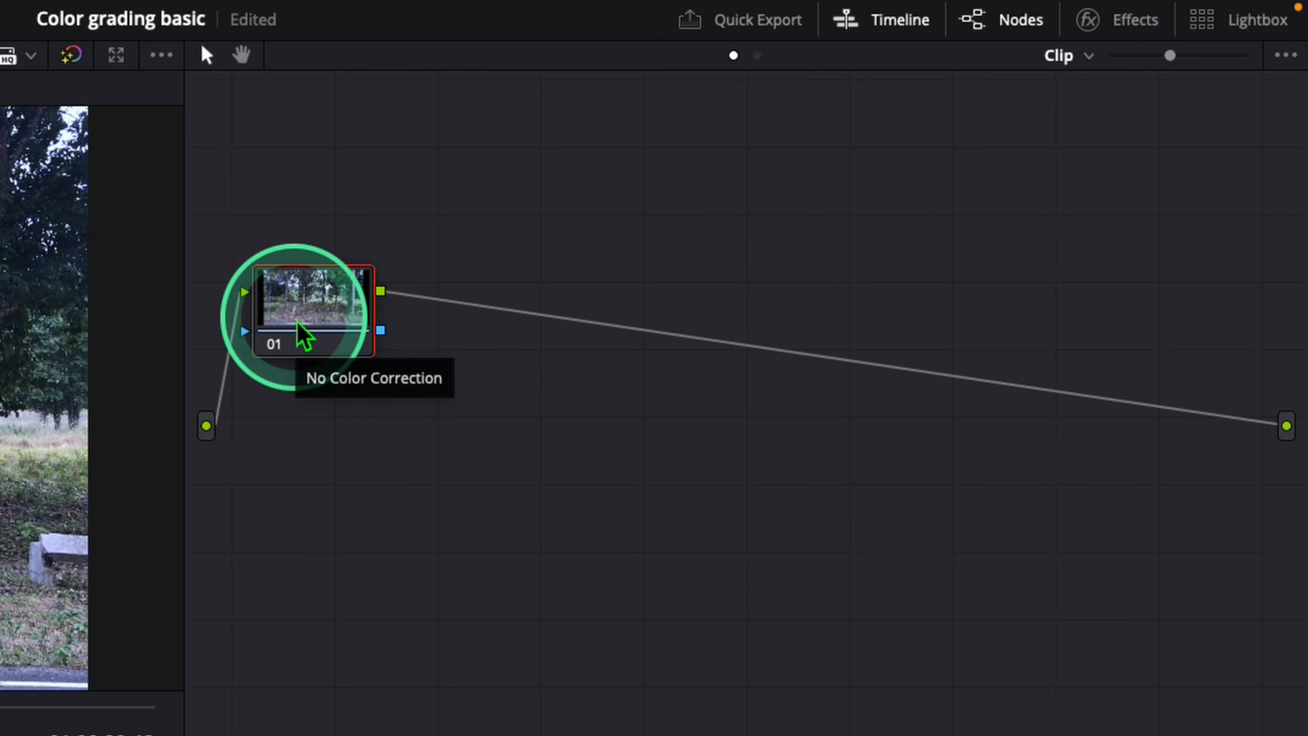
Step: Add a serial node after node 01 and move it further along the chain
right_click(311, 301)
mouse_move(356, 421)
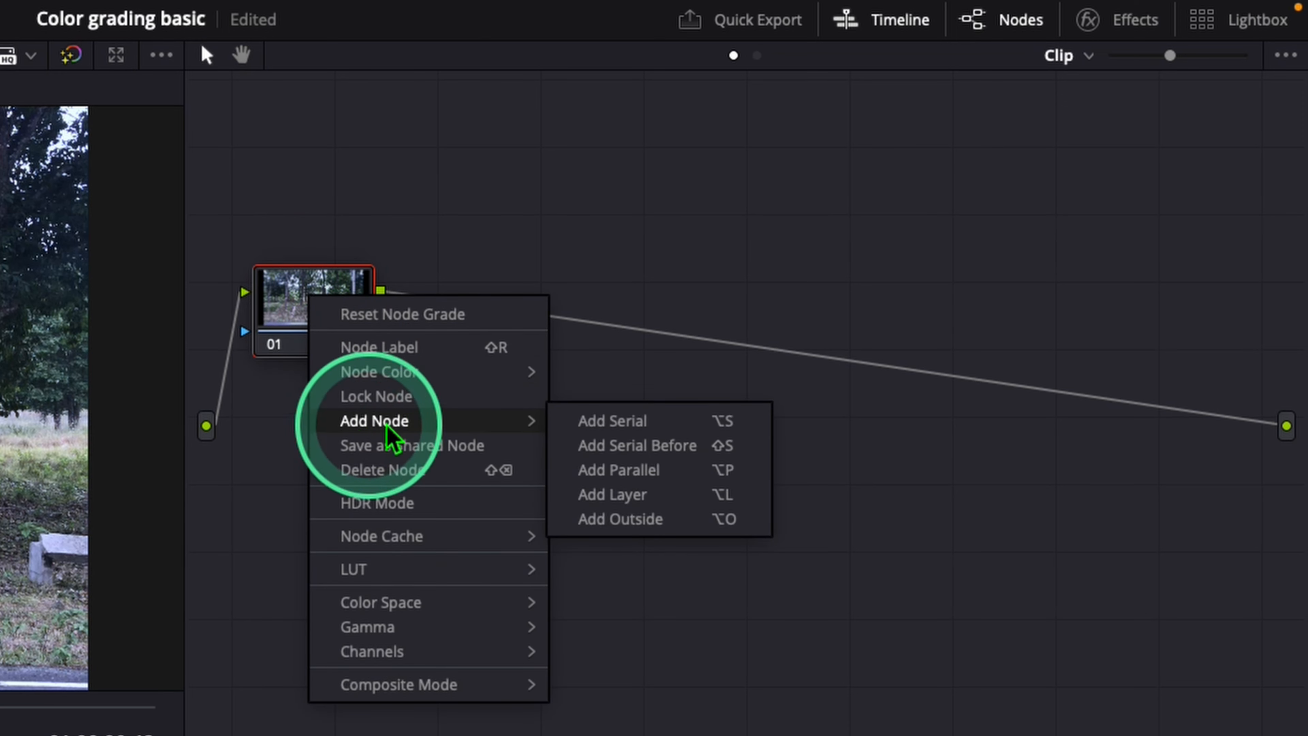
click(631, 422)
drag(514, 336, 633, 319)
Step: Add a third serial node after node 02, then delete it
key(alt+s)
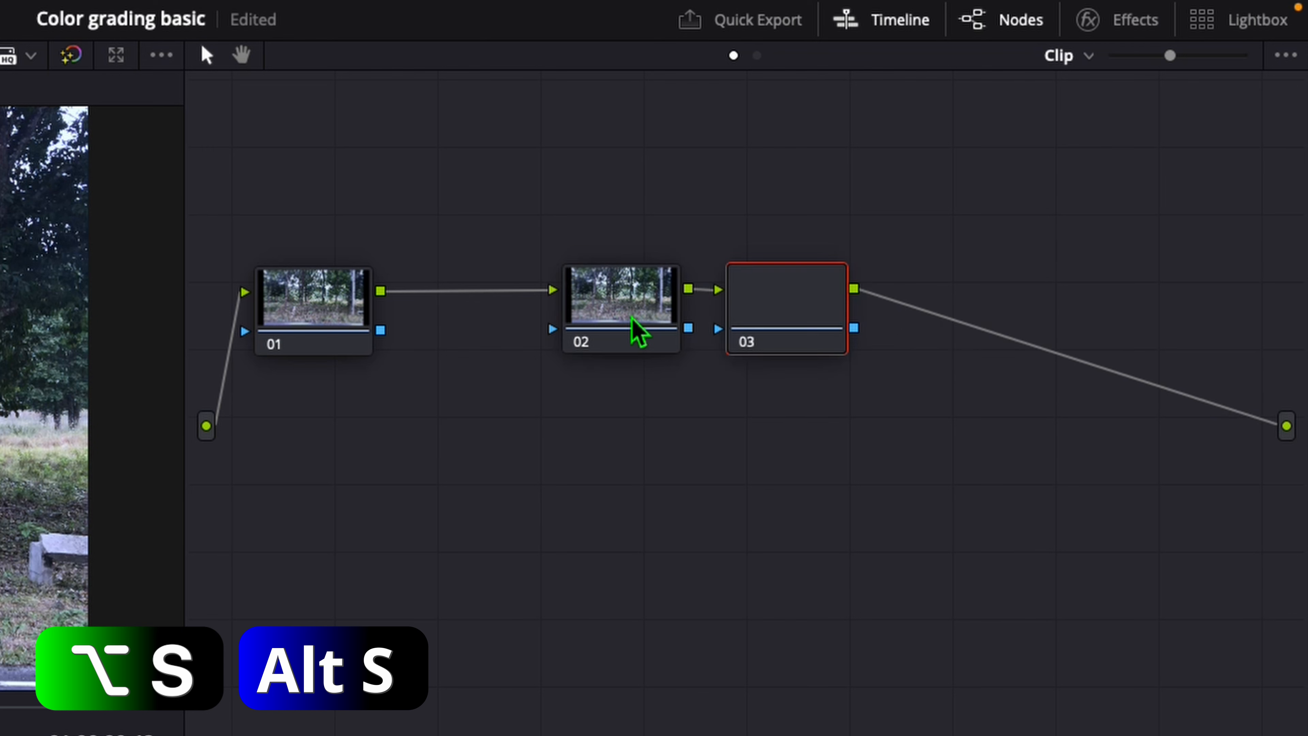
click(770, 325)
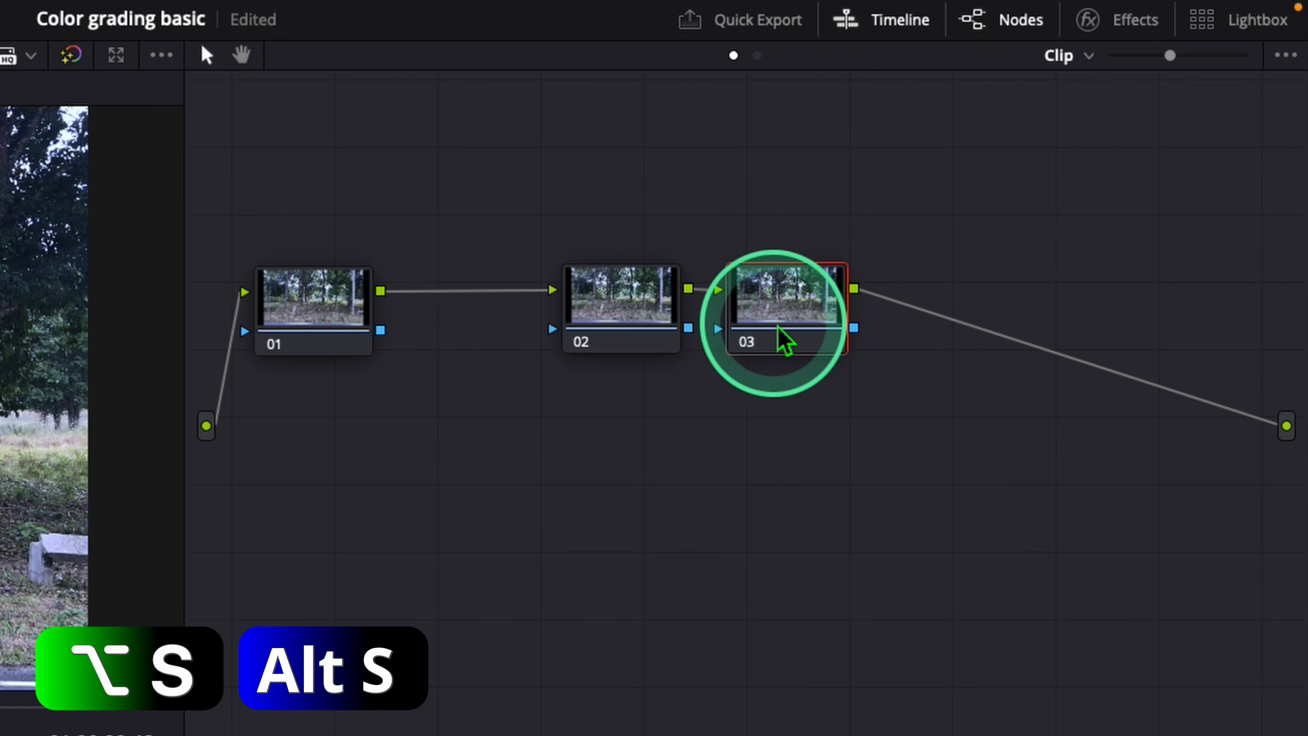
key(Delete)
Step: Move node 02 closer to node 01 and label it WB
click(664, 302)
drag(624, 324, 513, 325)
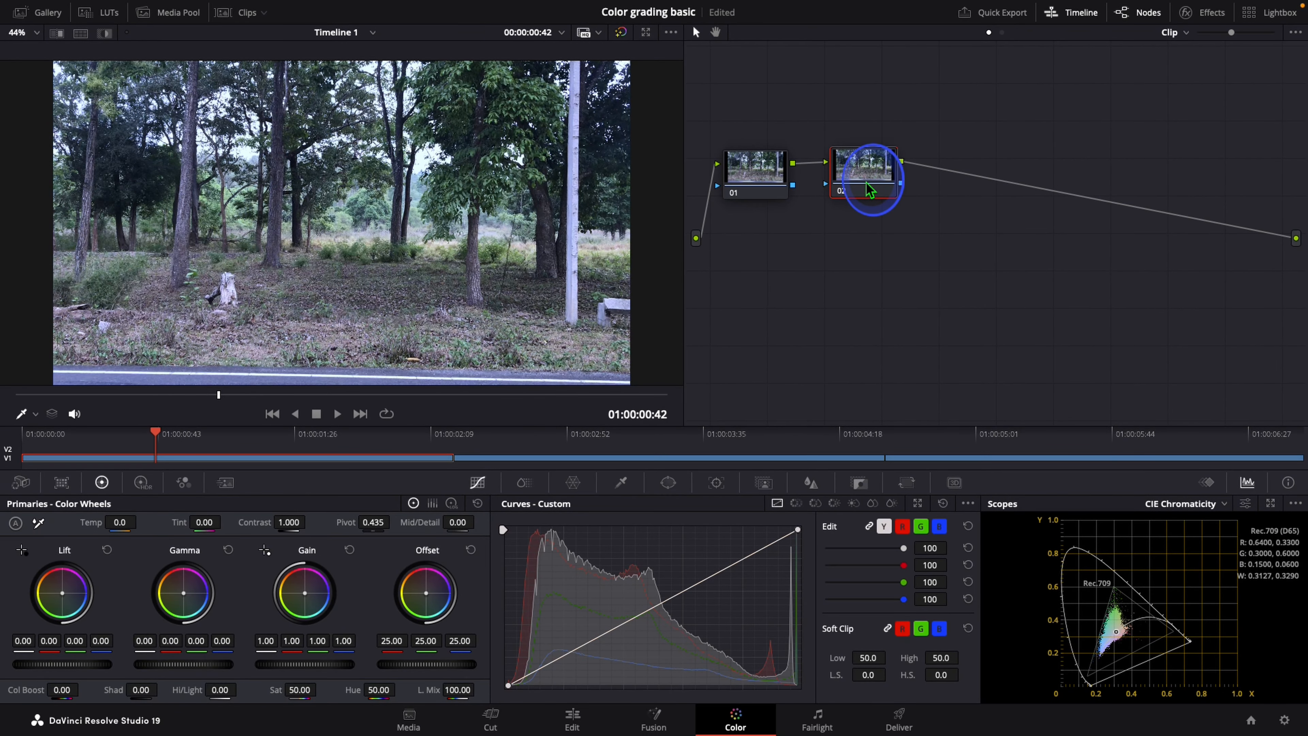
click(865, 183)
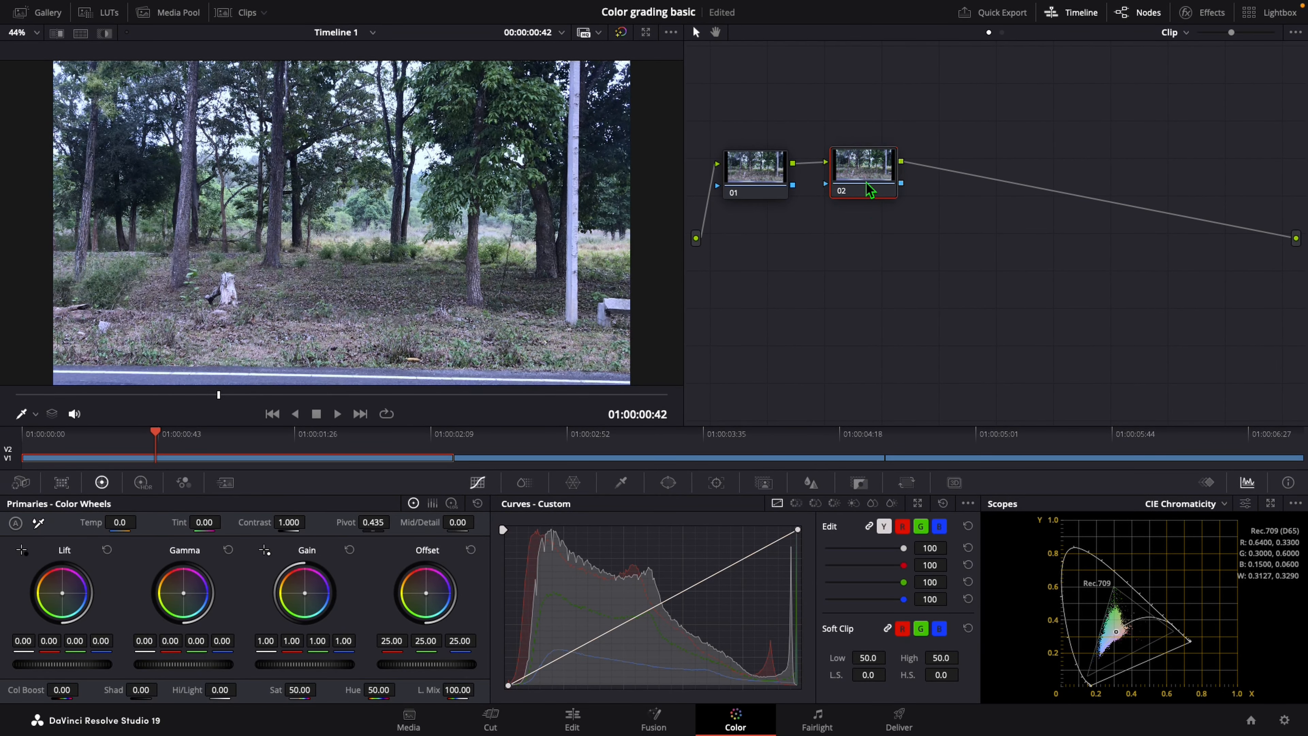
right_click(866, 183)
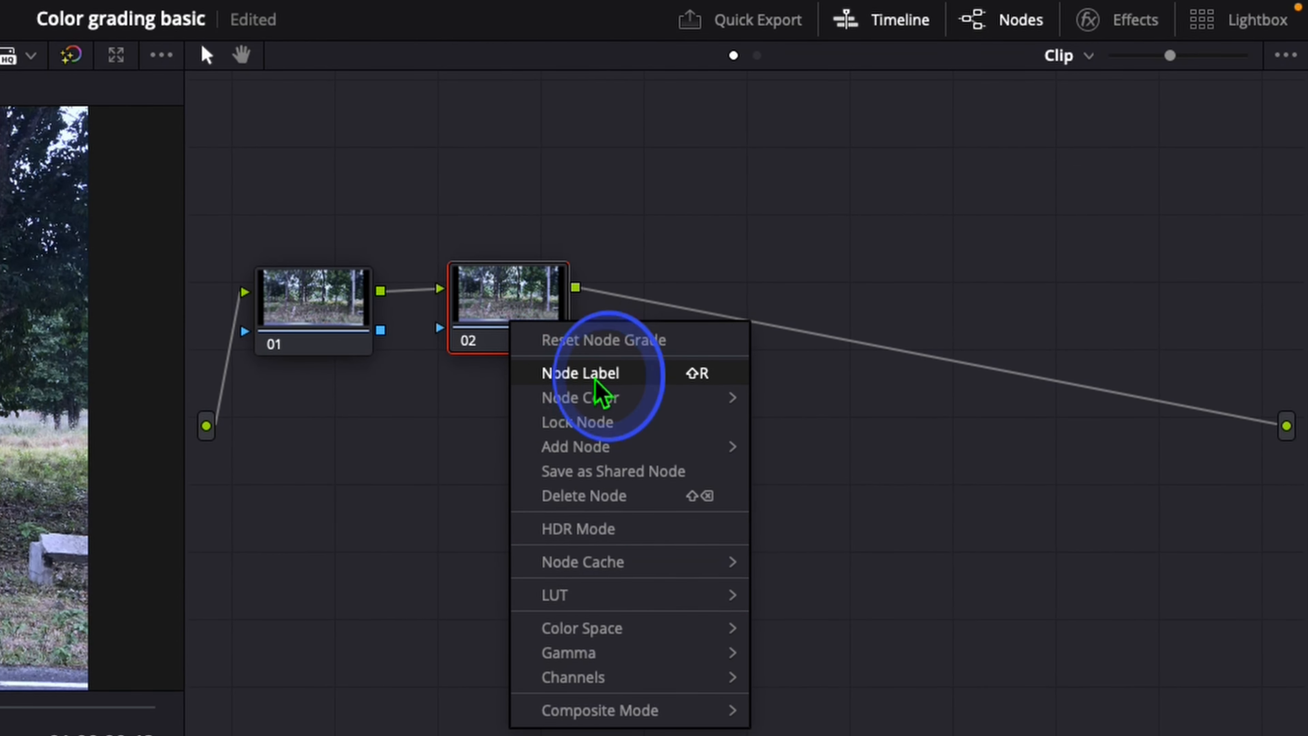
click(596, 380)
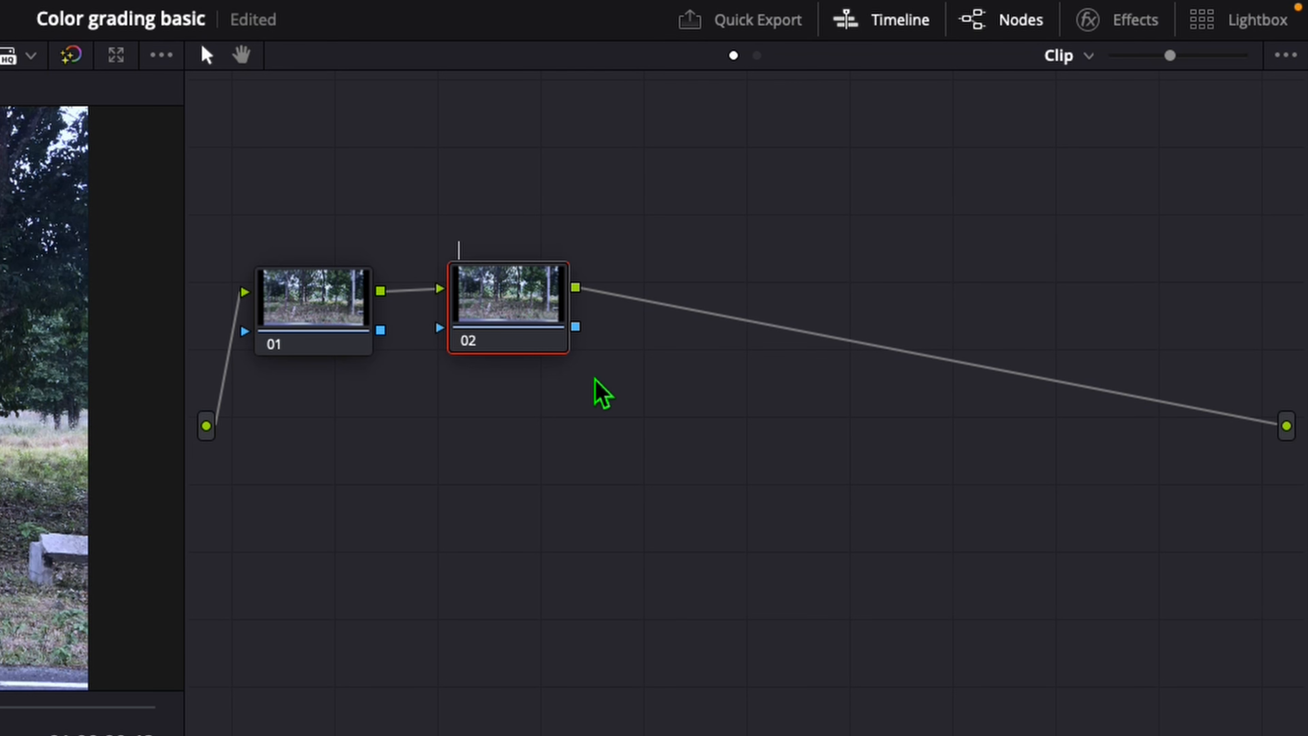
text(wb)
key(Return)
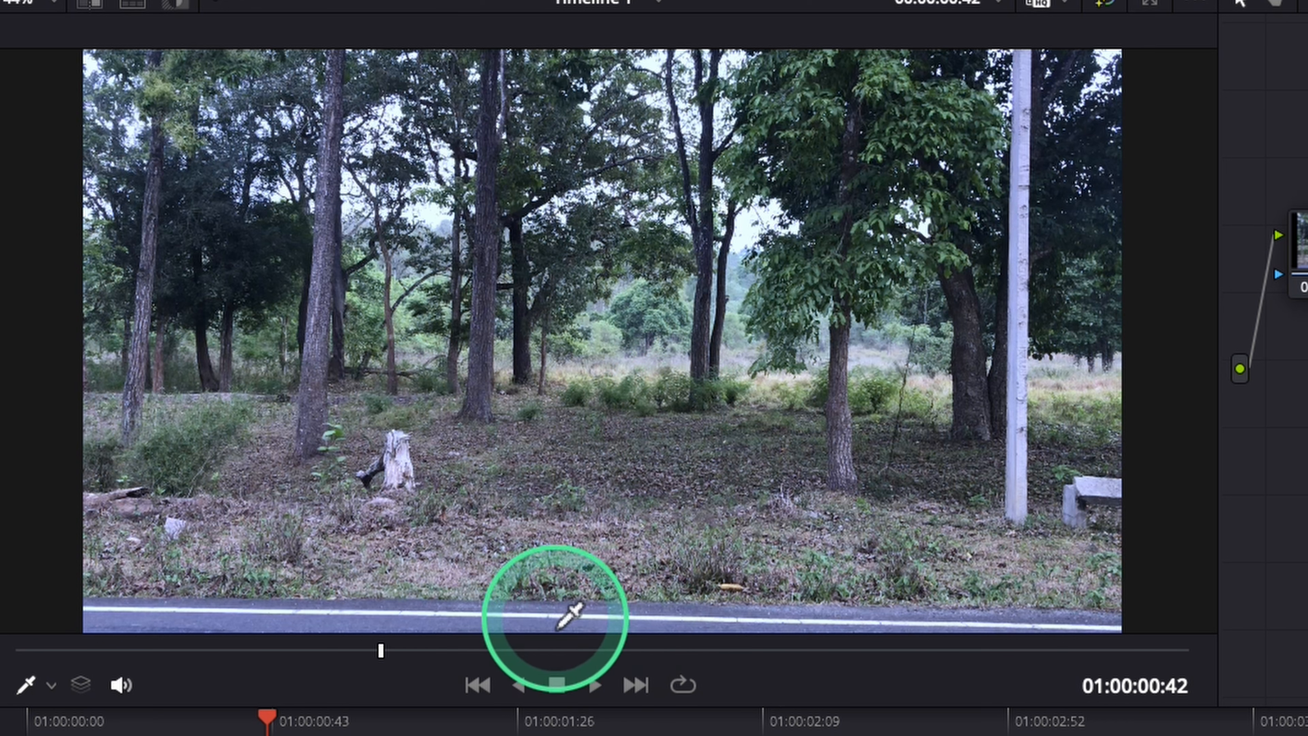
Step: White-balance the first clip on the WB node by sampling the white road line with the White Balance picker
click(683, 632)
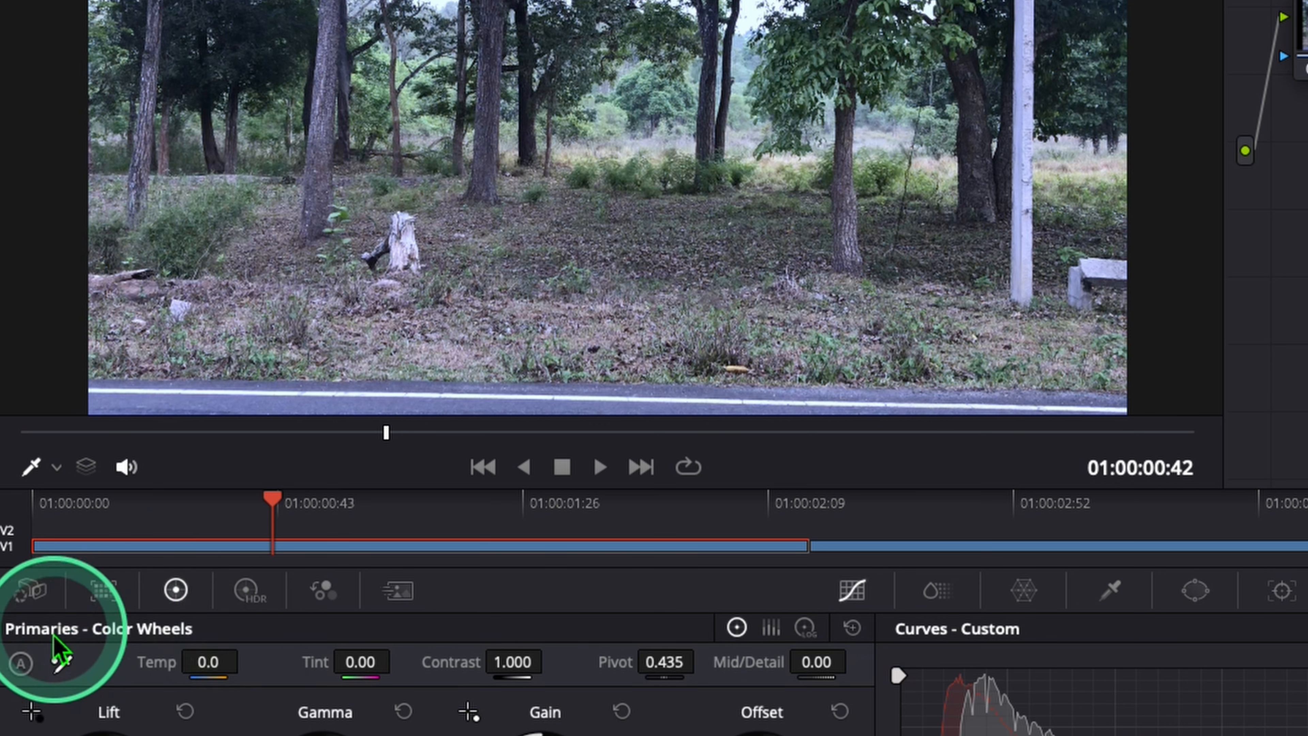
click(68, 664)
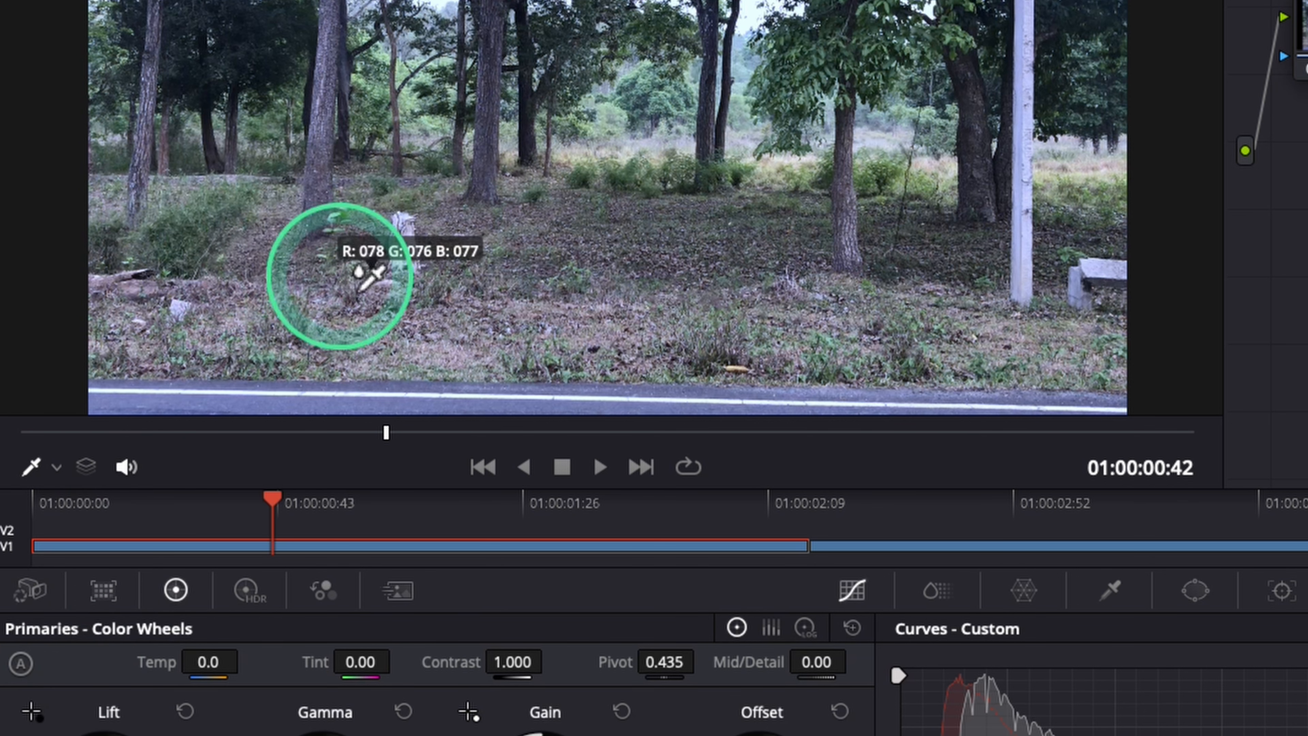
click(426, 404)
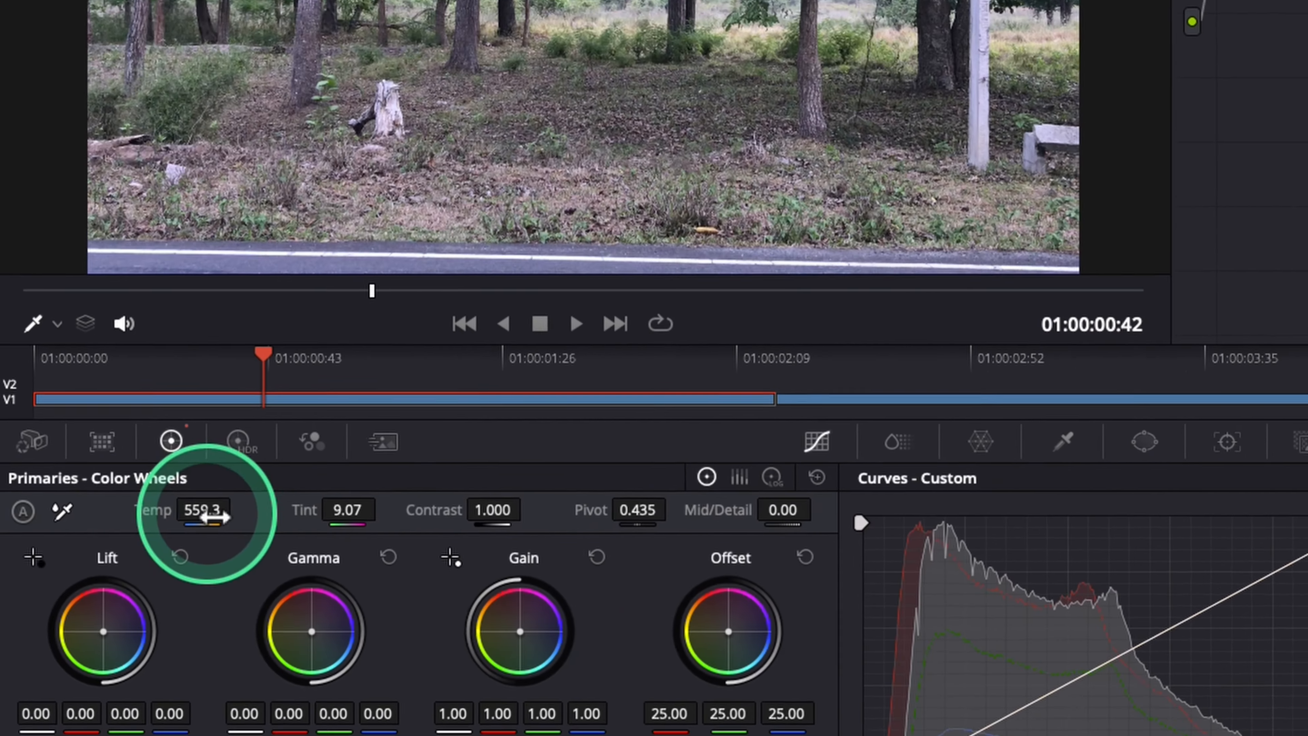
Step: Raise the WB node's Temp to 1009.3 and check the trees and grass up close
drag(212, 517, 290, 517)
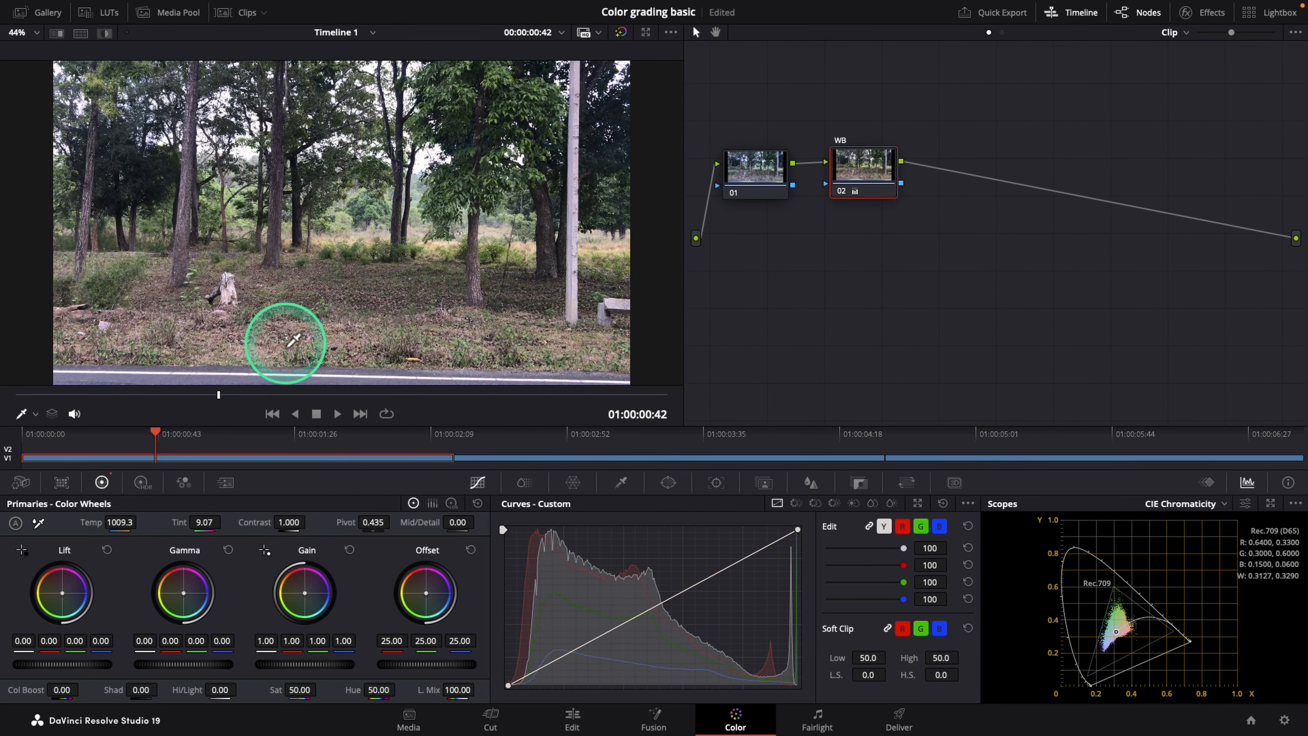
scroll(248, 372, up, 5)
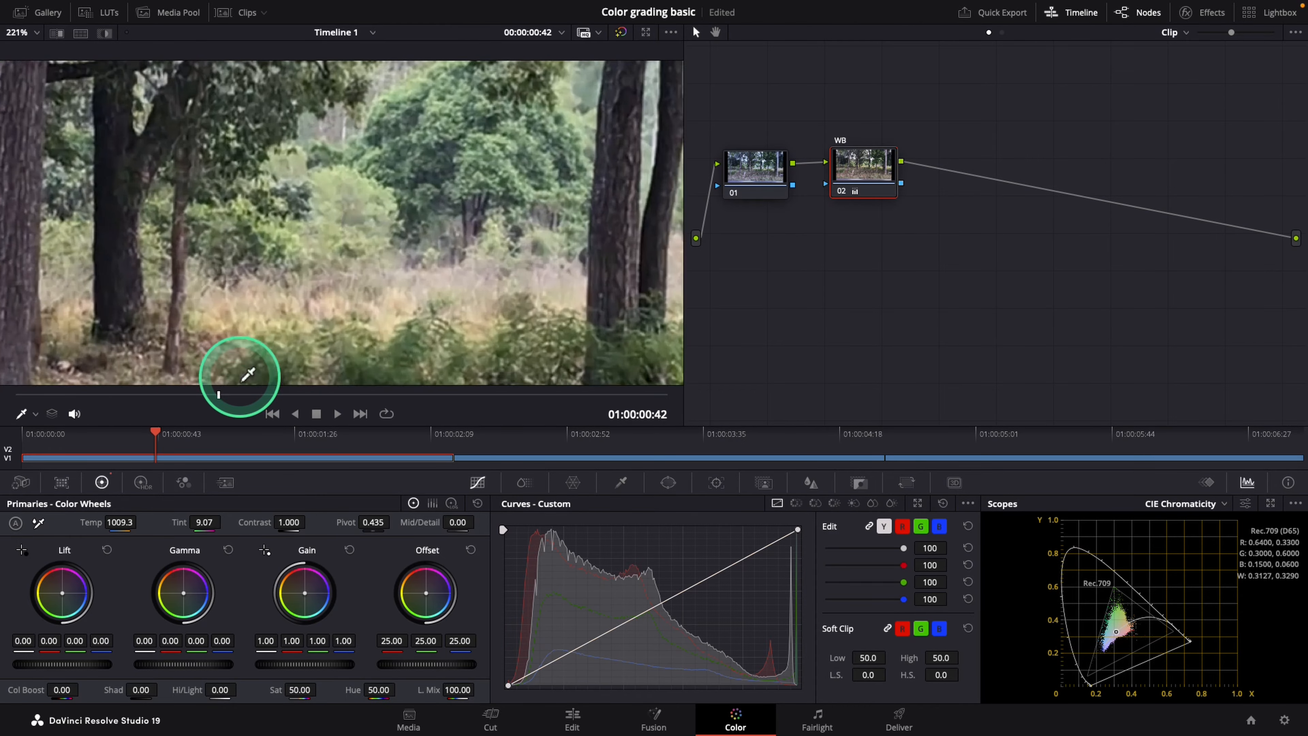
scroll(248, 372, up, 3)
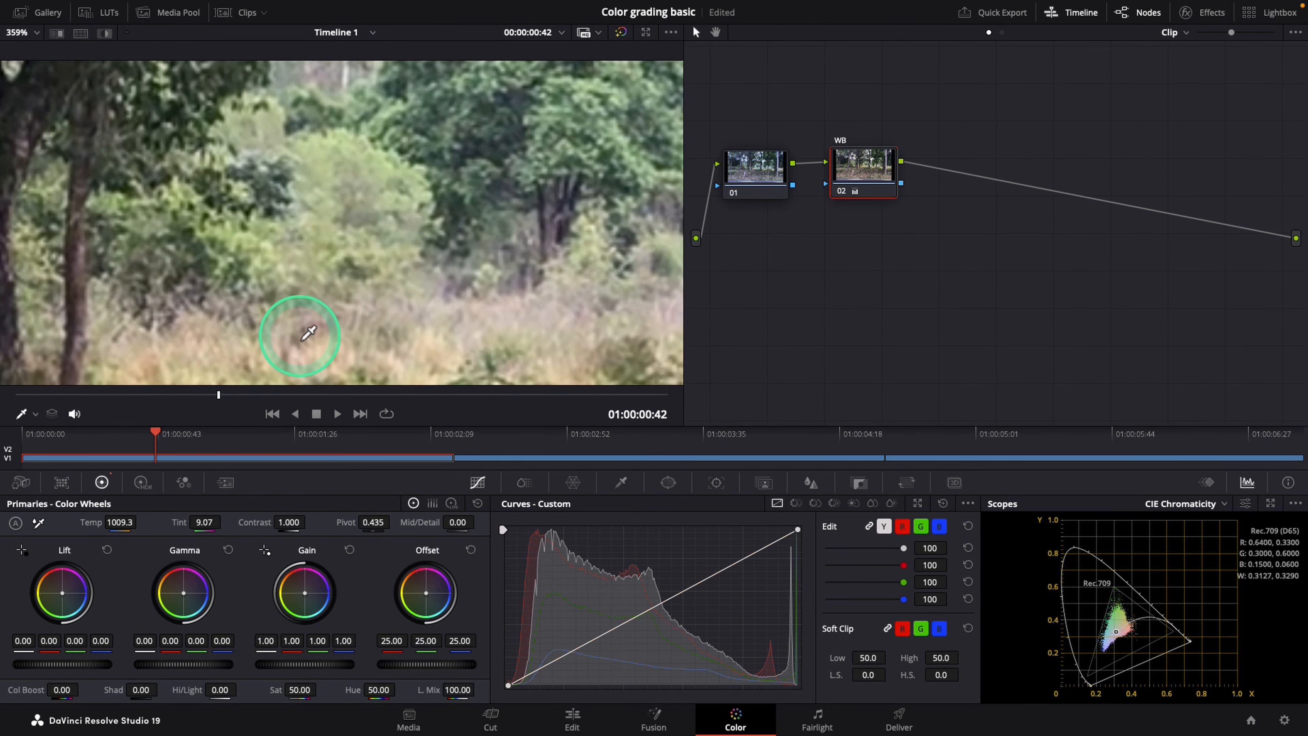
drag(301, 339, 561, 42)
key(shift+z)
Step: Go to the second clip, white-balance node 01 from the white road line, and lower its Temp slightly
click(568, 434)
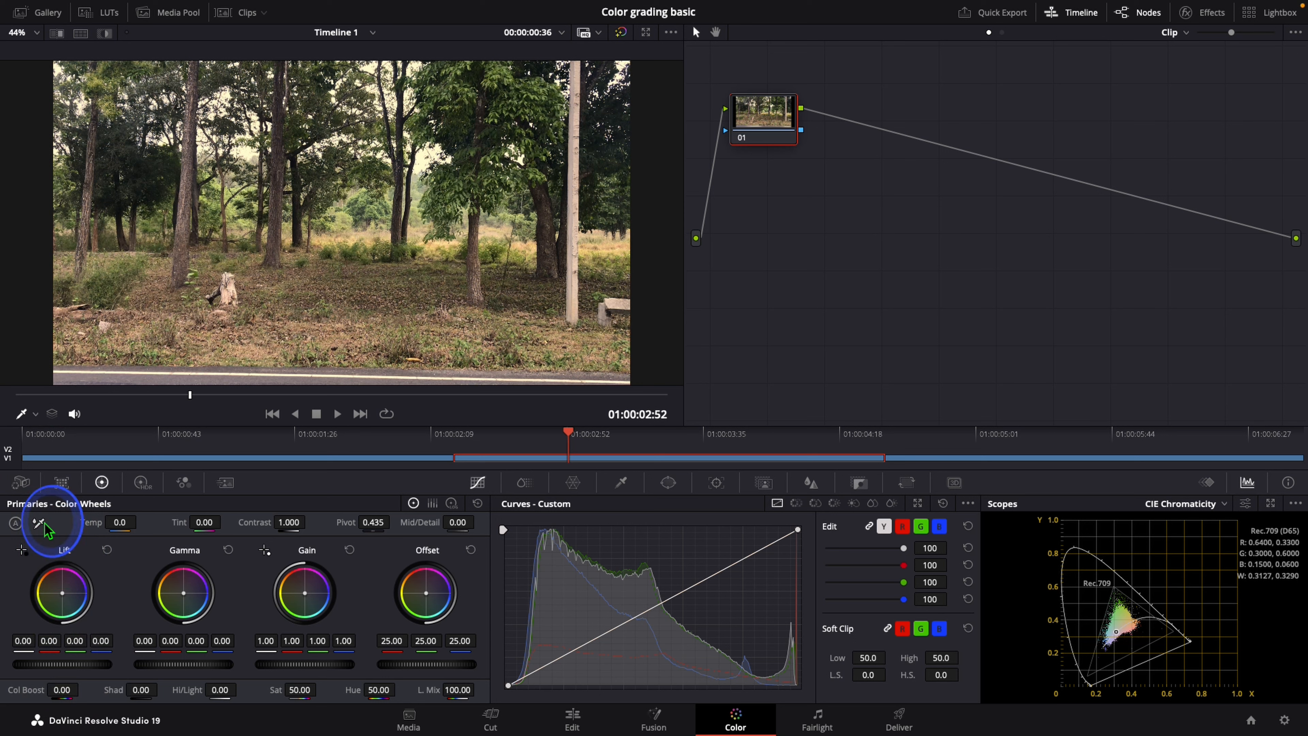
click(292, 377)
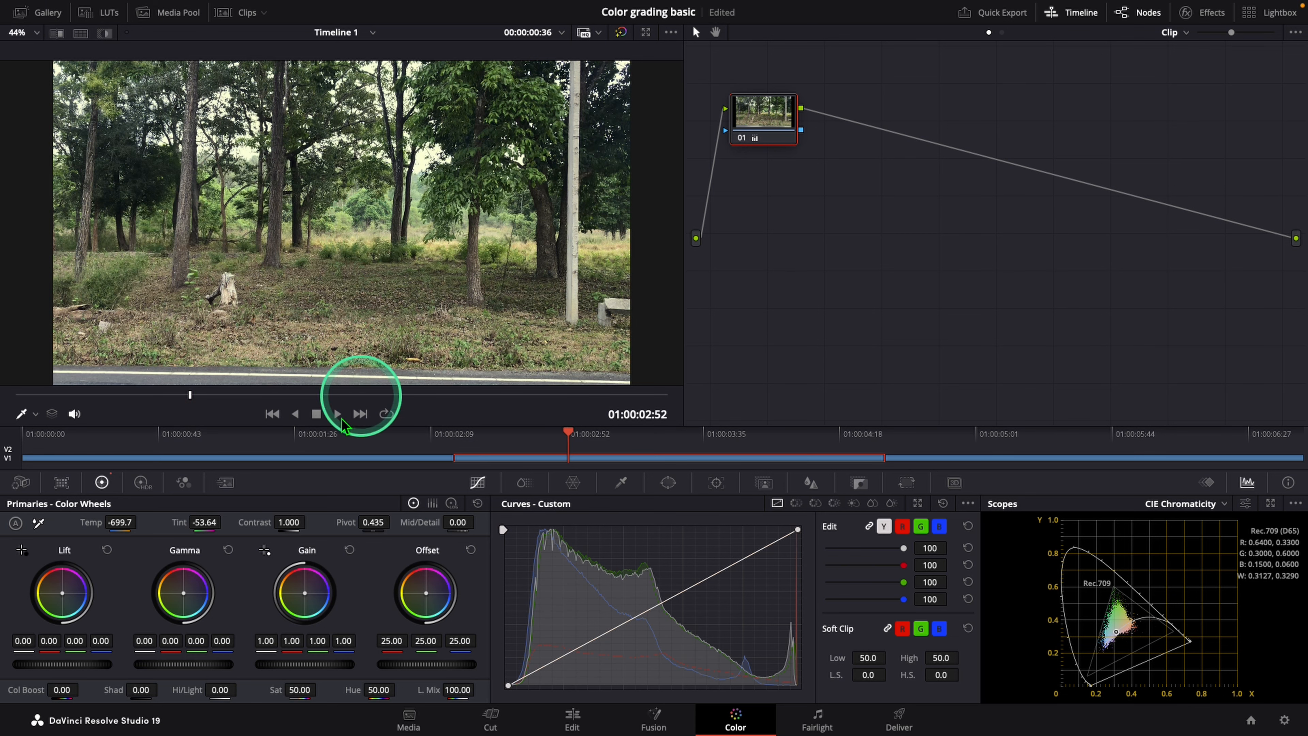
drag(104, 526, 78, 526)
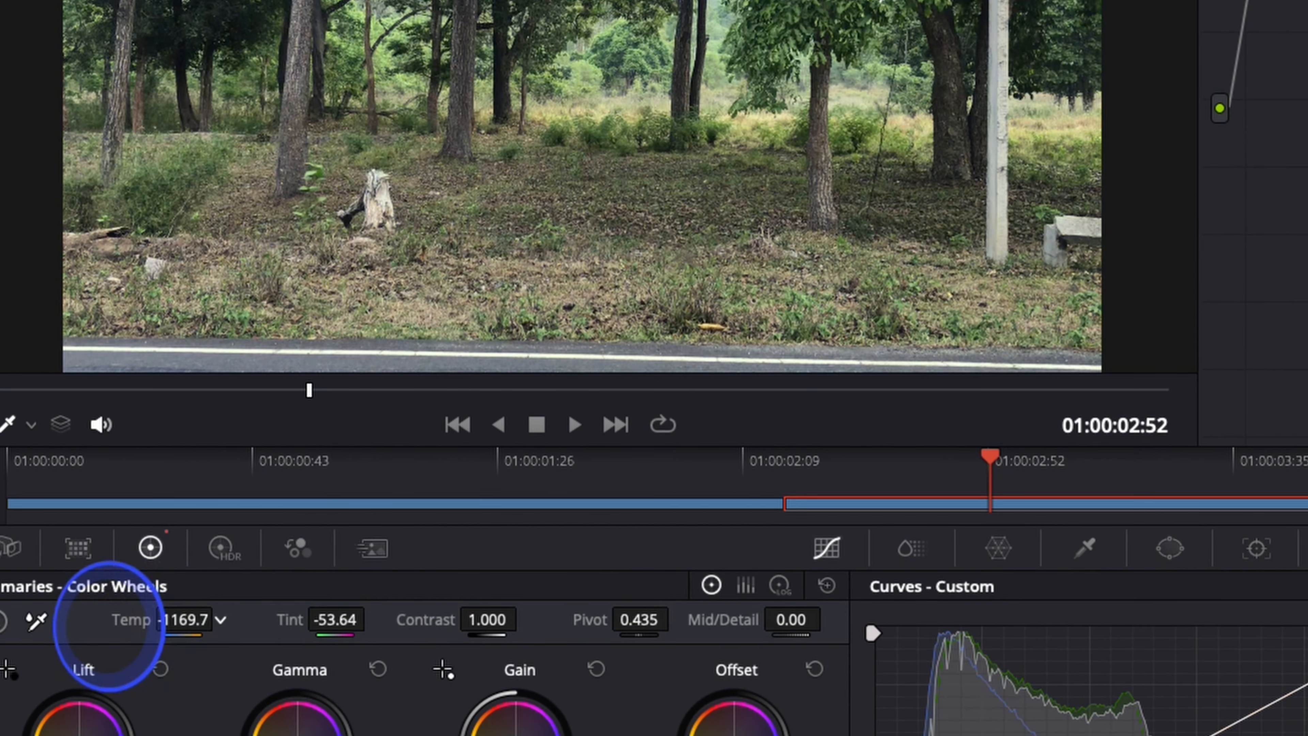
Step: Go to the third clip, add a serial node after node 01, and white-balance it by sampling the road
click(1035, 434)
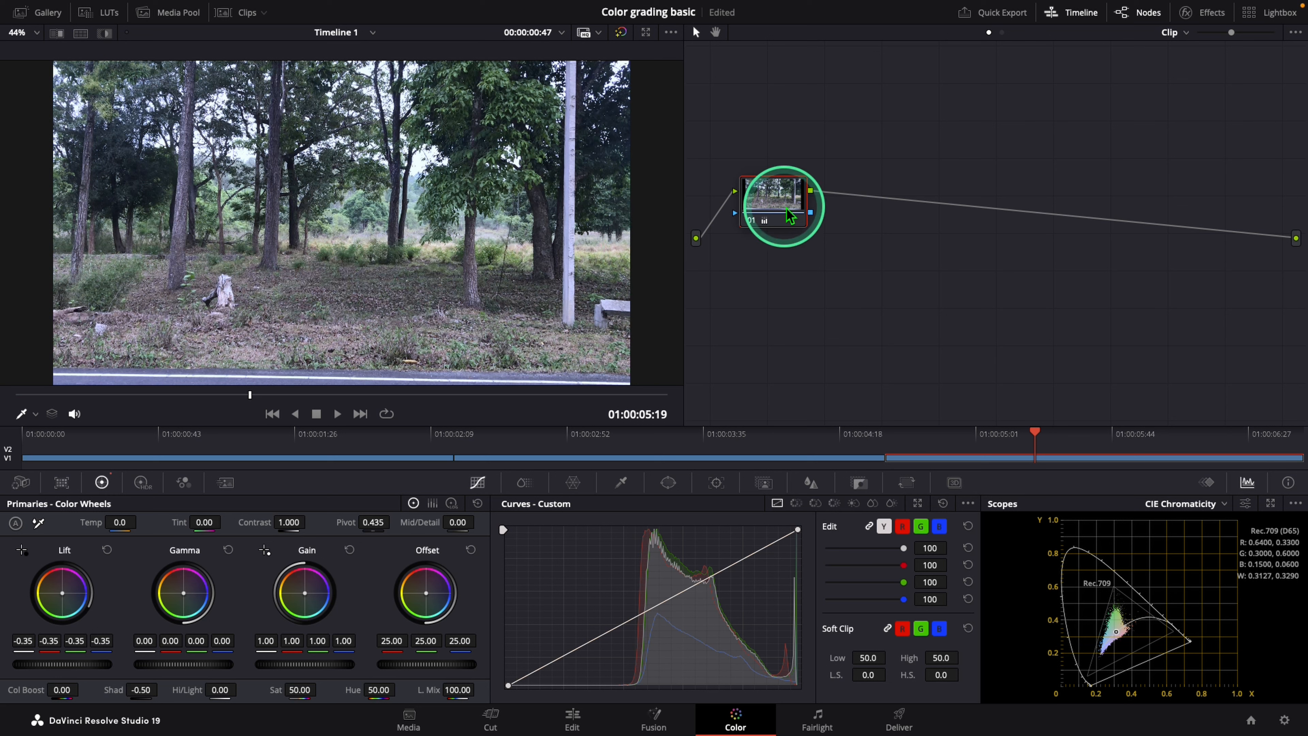
key(alt+s)
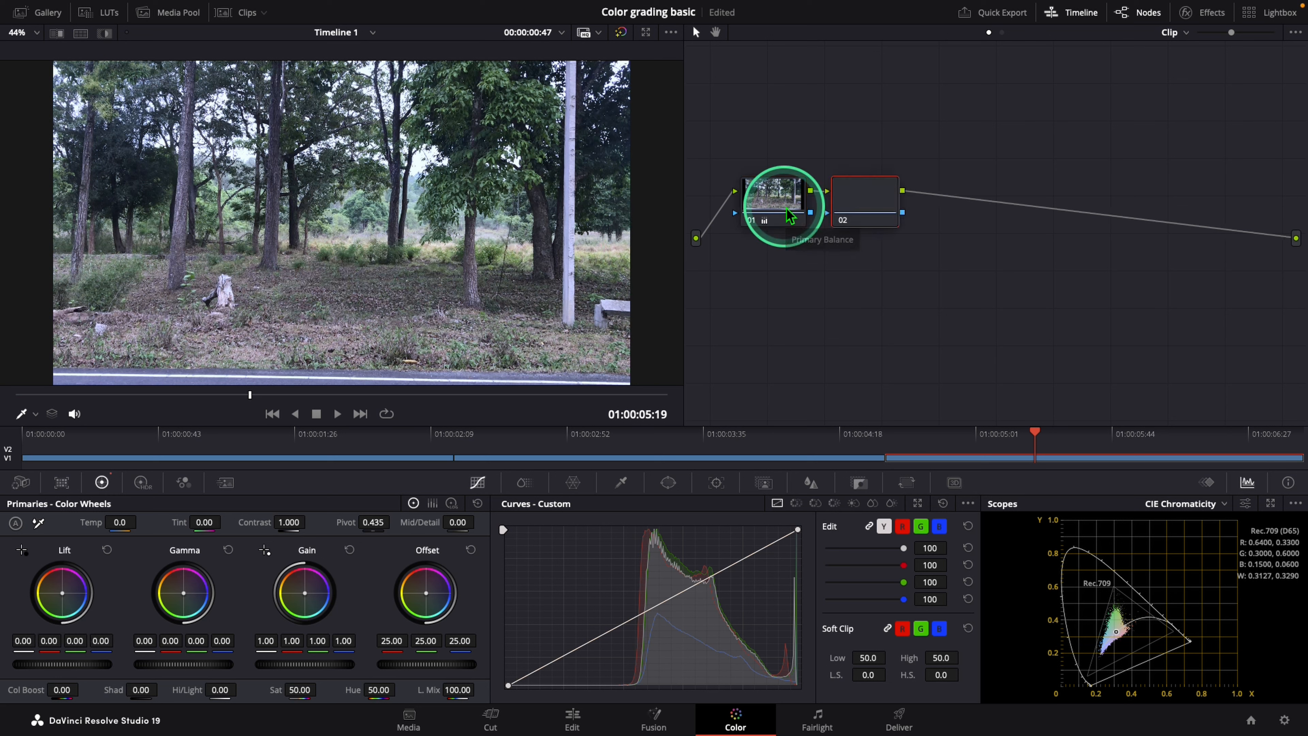
click(38, 522)
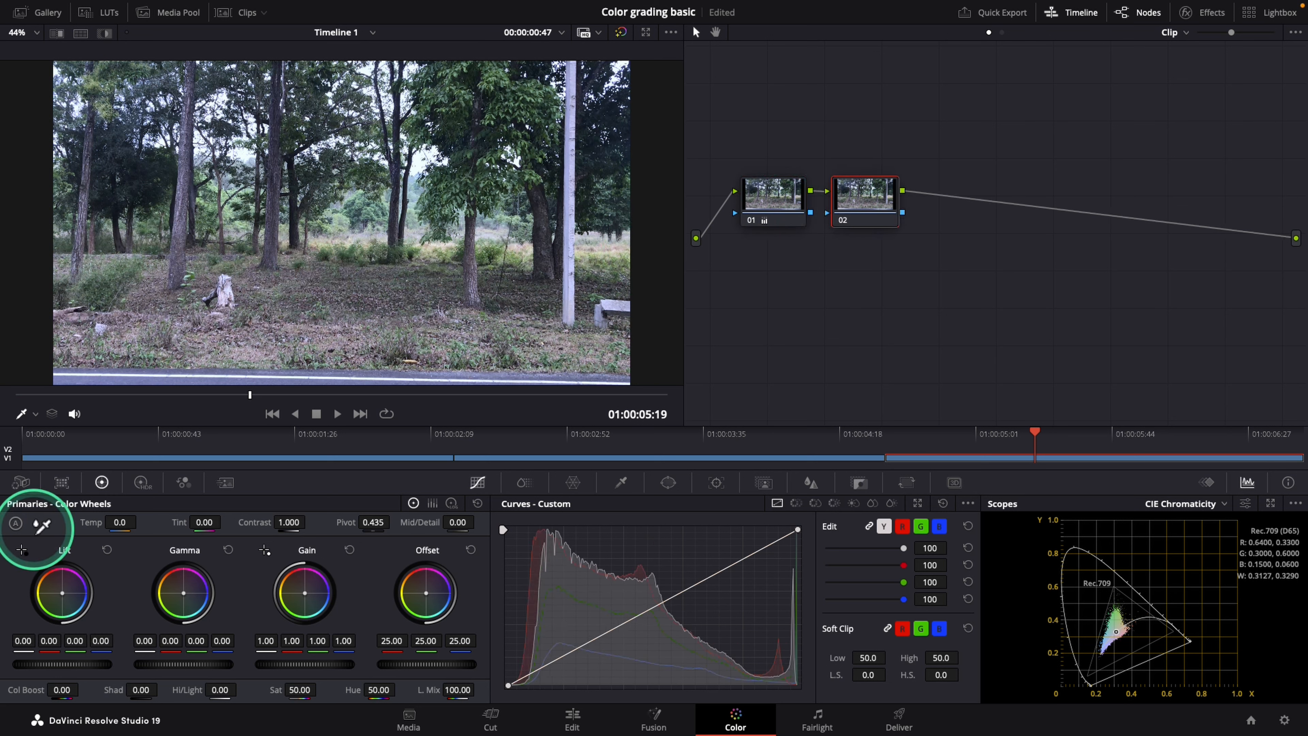
click(159, 382)
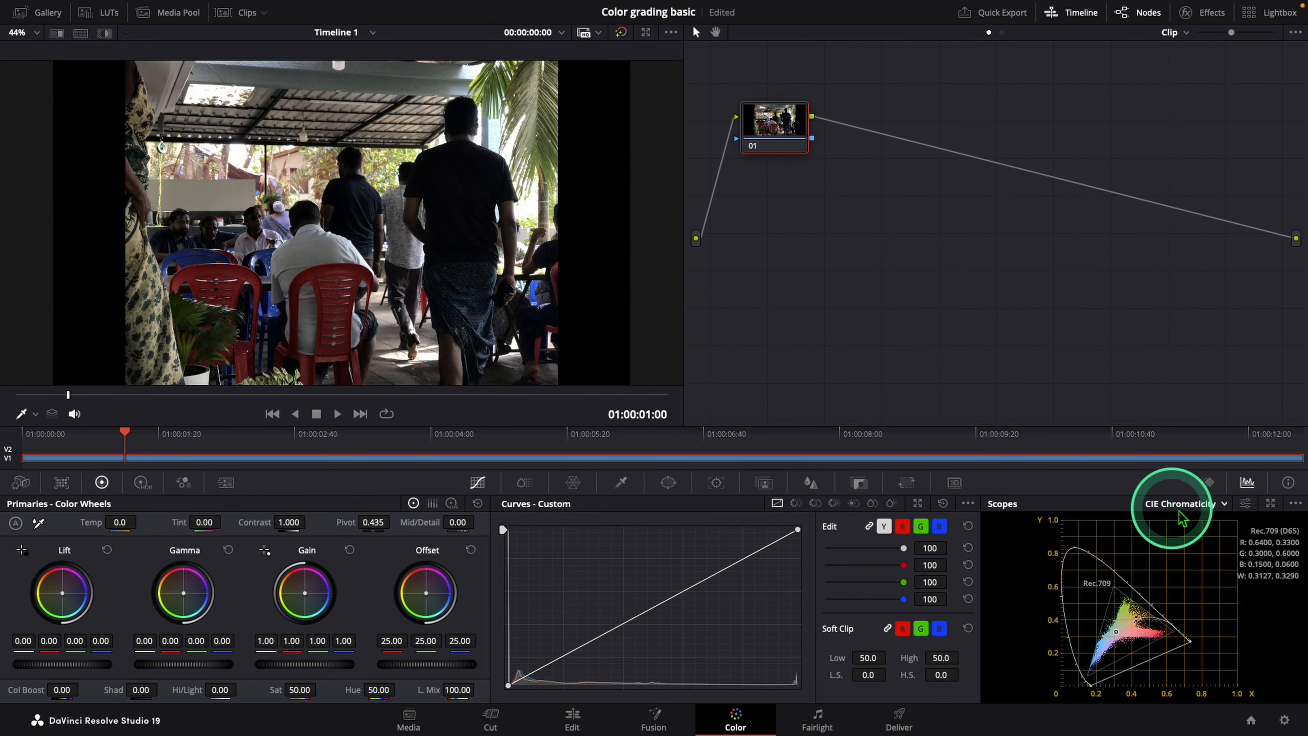
Step: Switch the scopes to Parade and raise the café clip's Shad value to 100
click(1221, 506)
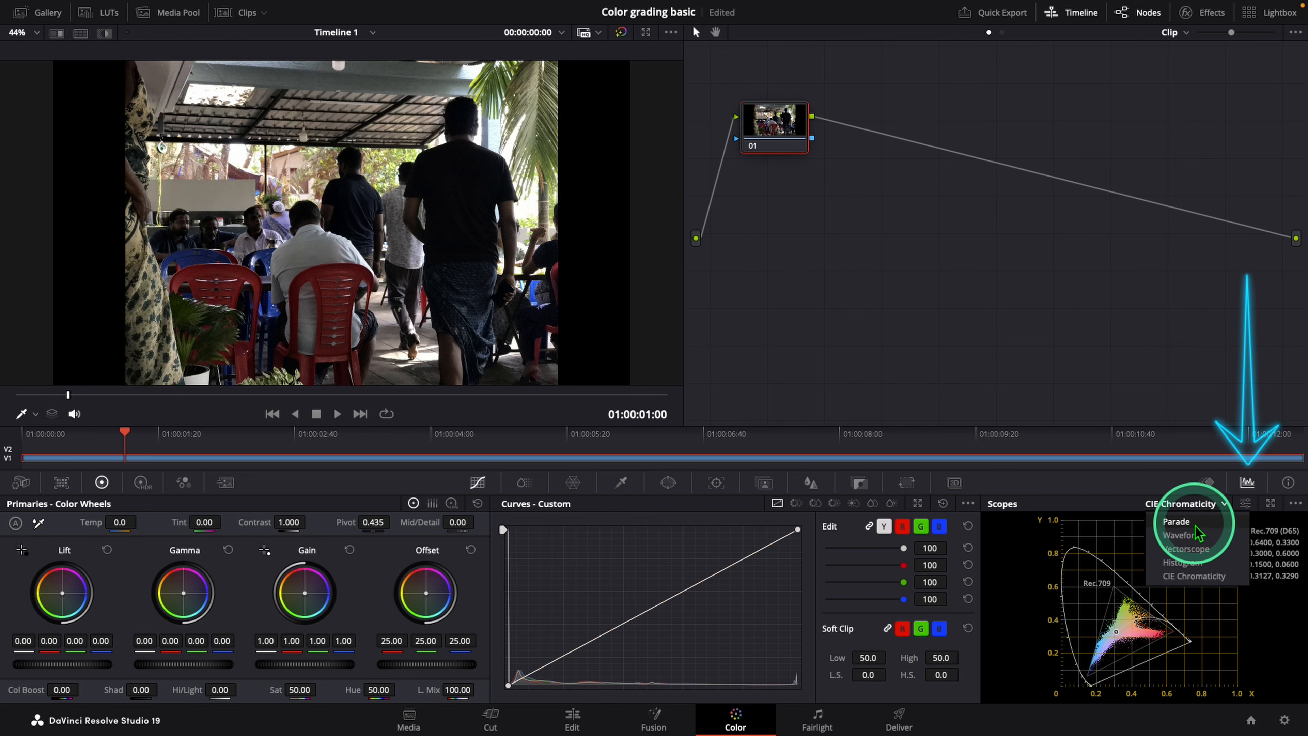
click(1199, 524)
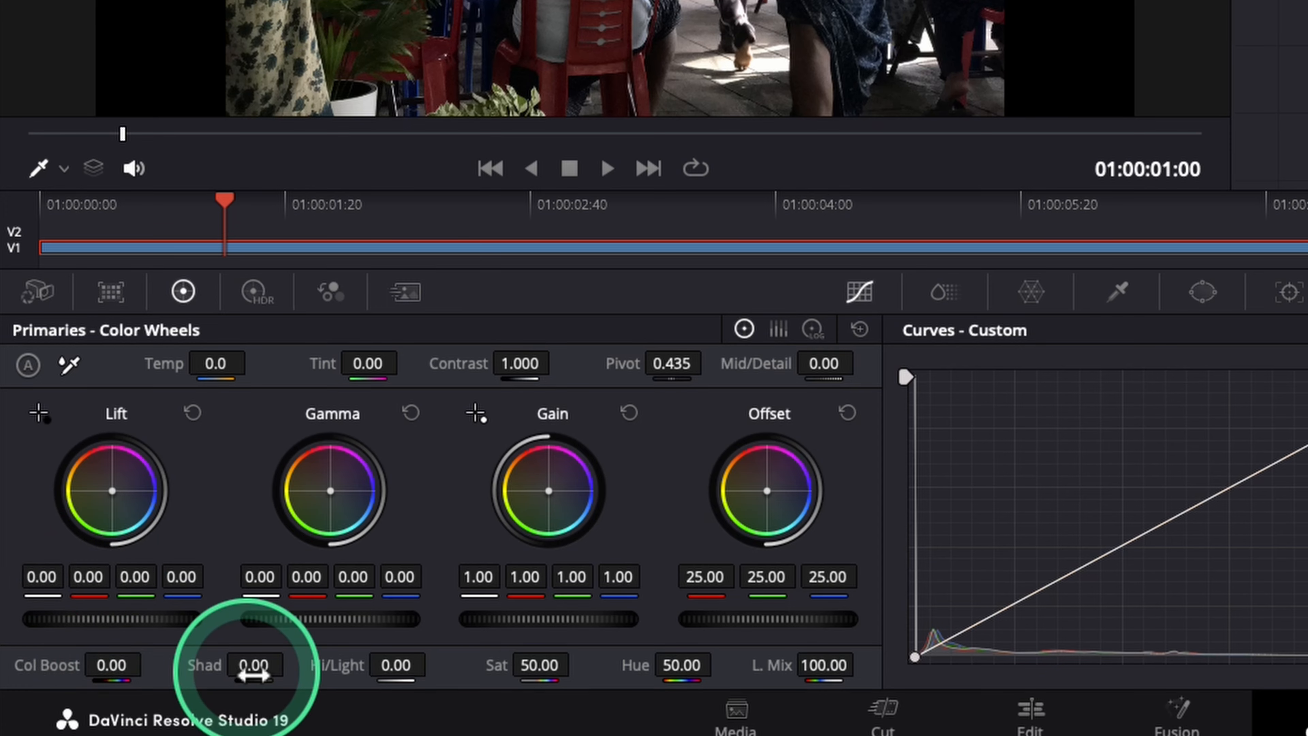
drag(253, 665, 291, 664)
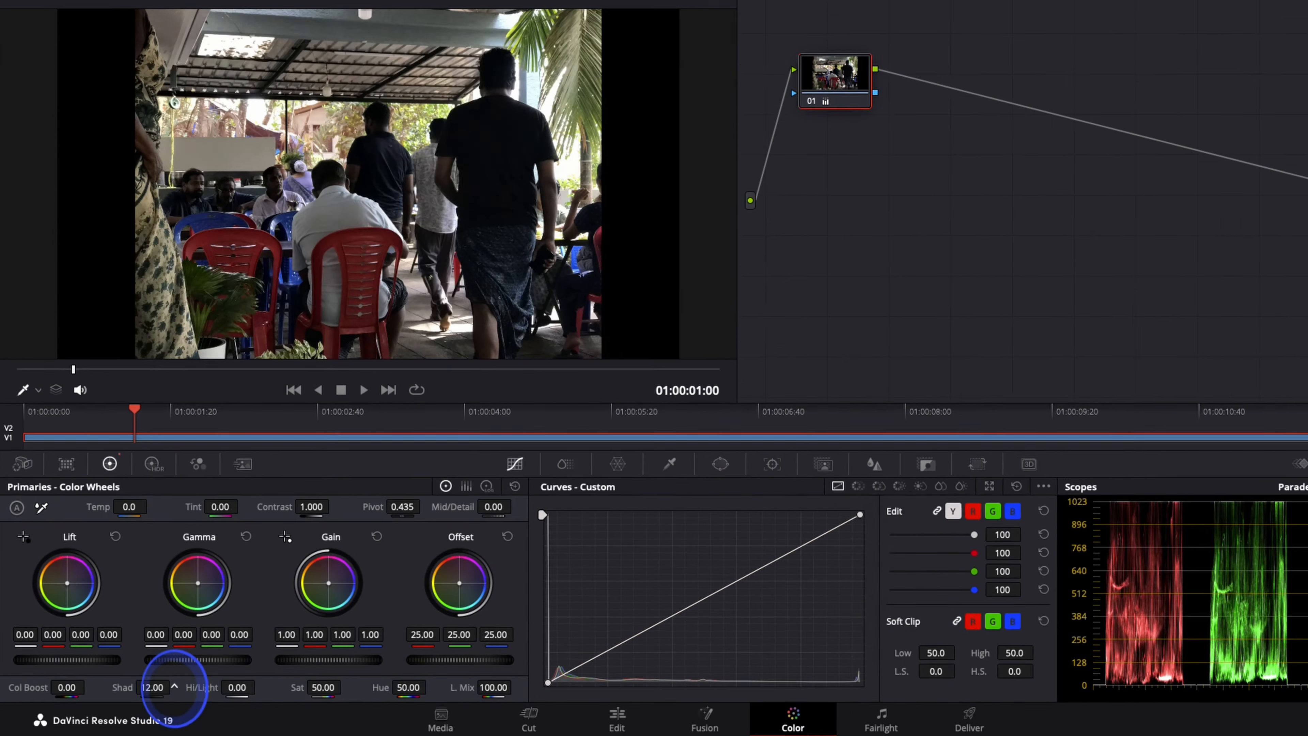
drag(173, 689, 309, 693)
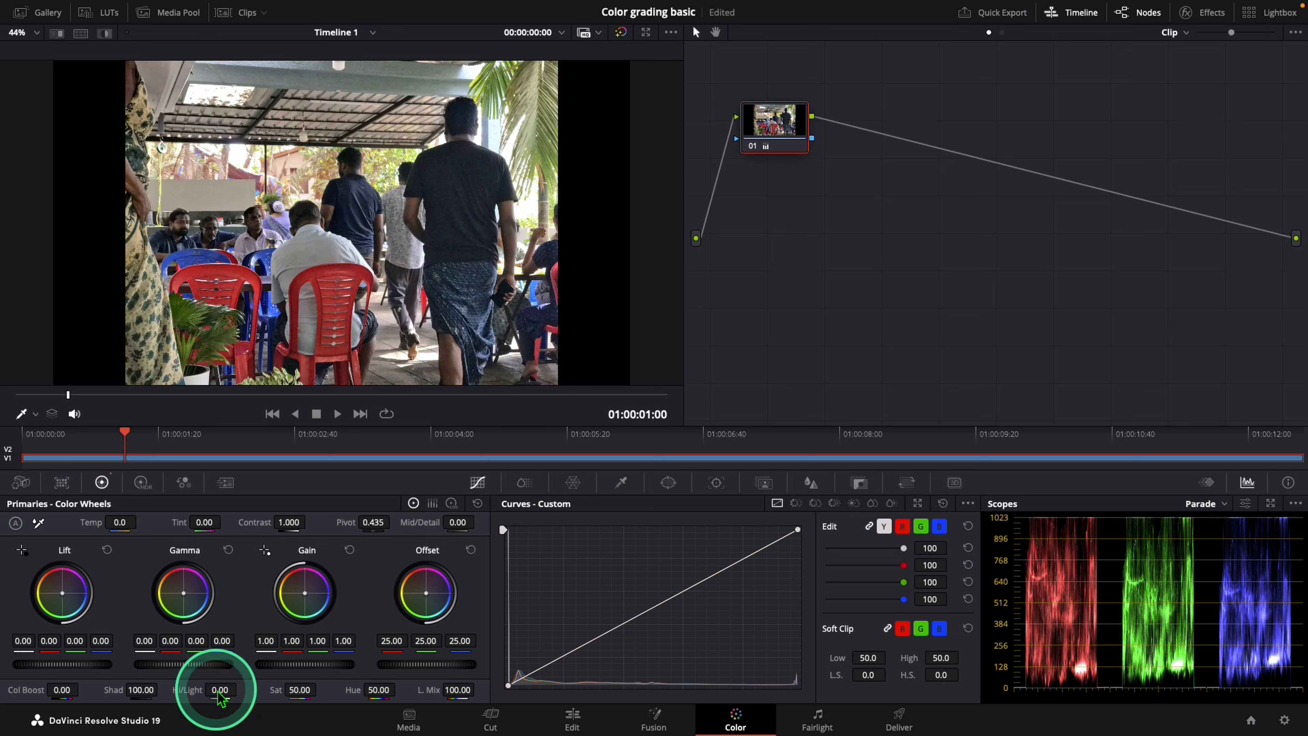
Step: Try Hi/Light at 100 and 92, and swing Shad between 7 and 96.50 to compare the shadow detail
drag(217, 696, 431, 695)
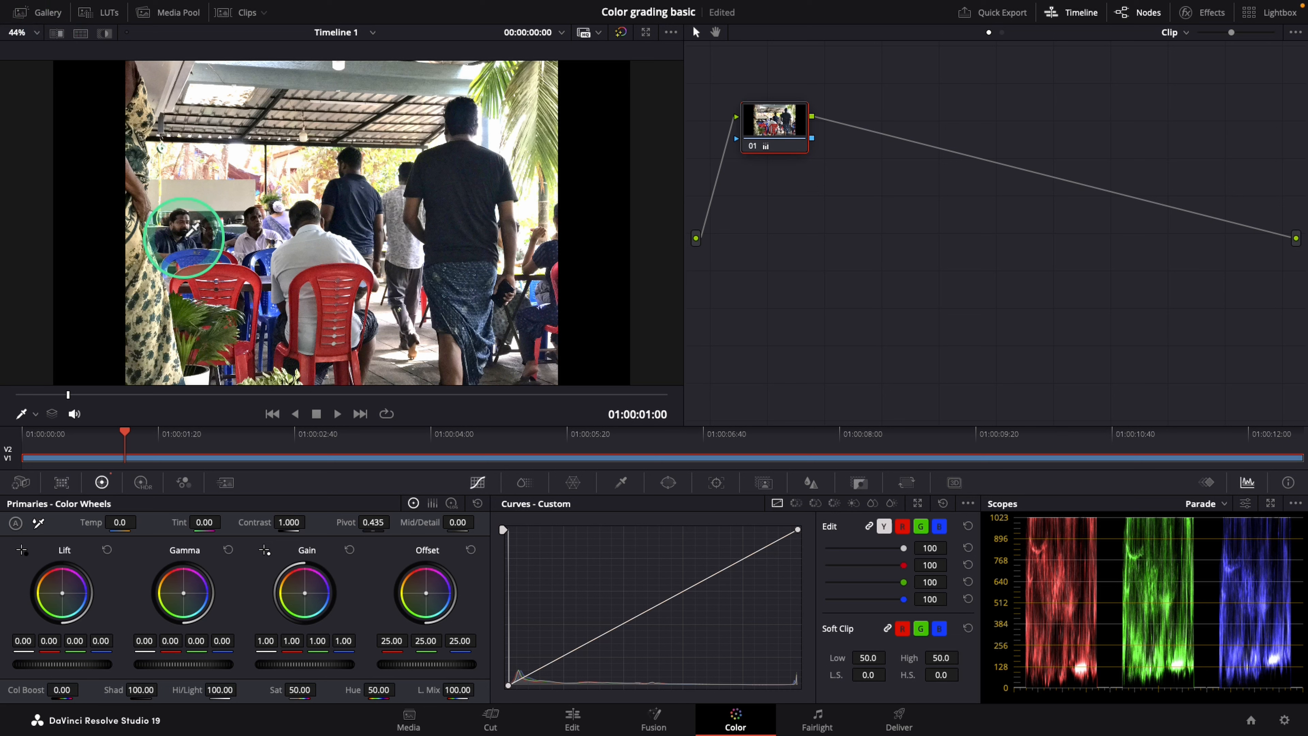
drag(229, 692, 215, 692)
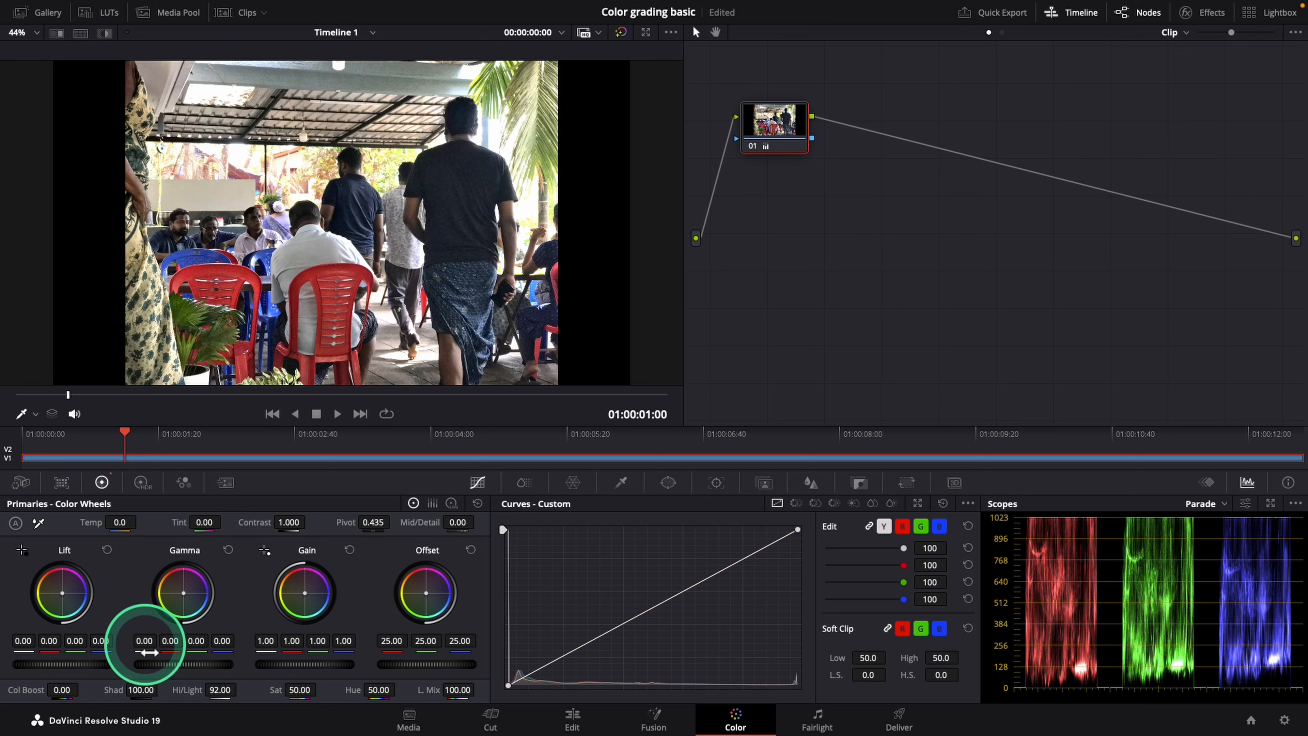
drag(137, 691, 21, 701)
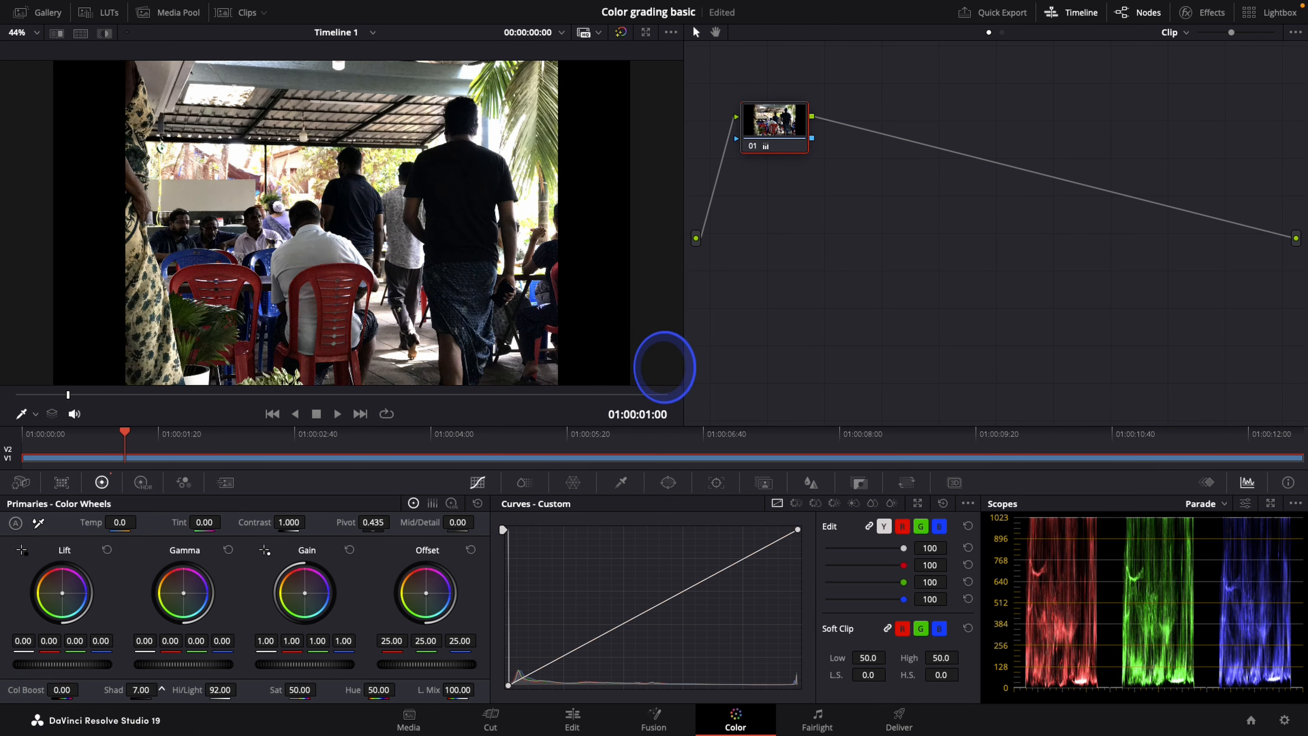
drag(140, 693, 416, 359)
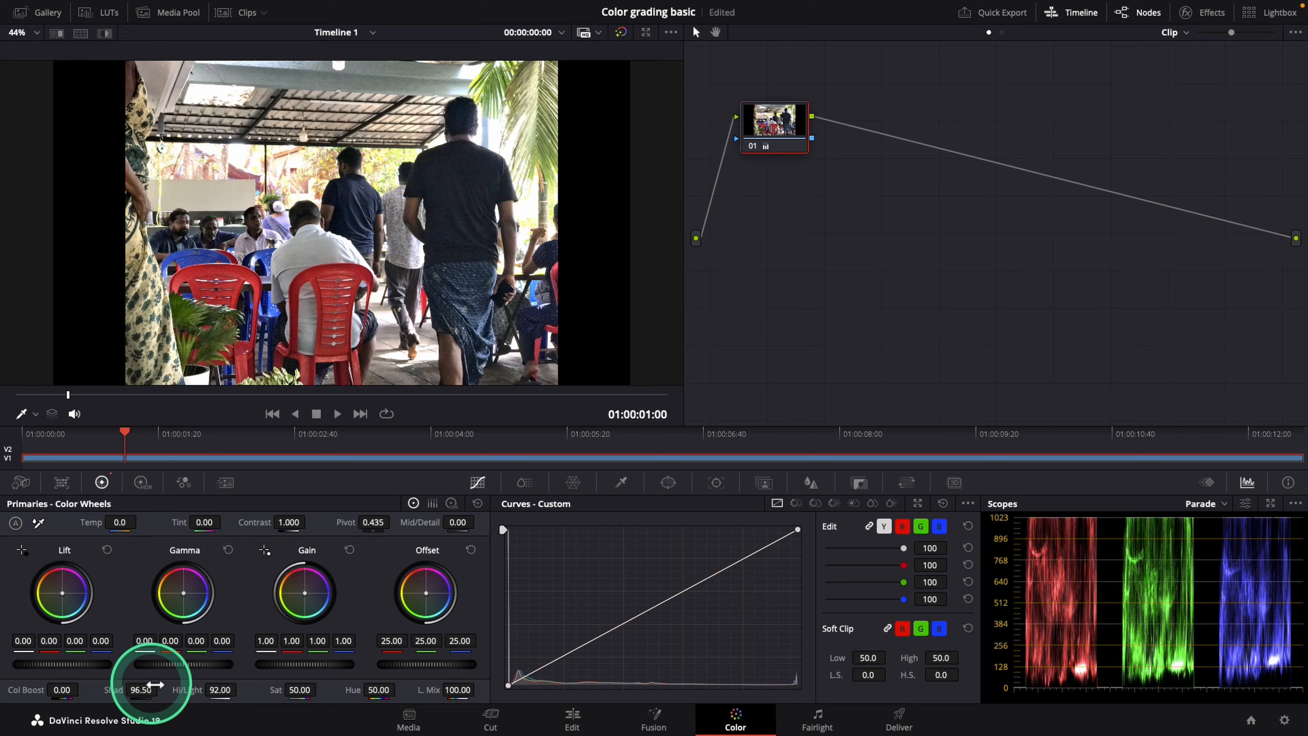
drag(142, 691, 663, 367)
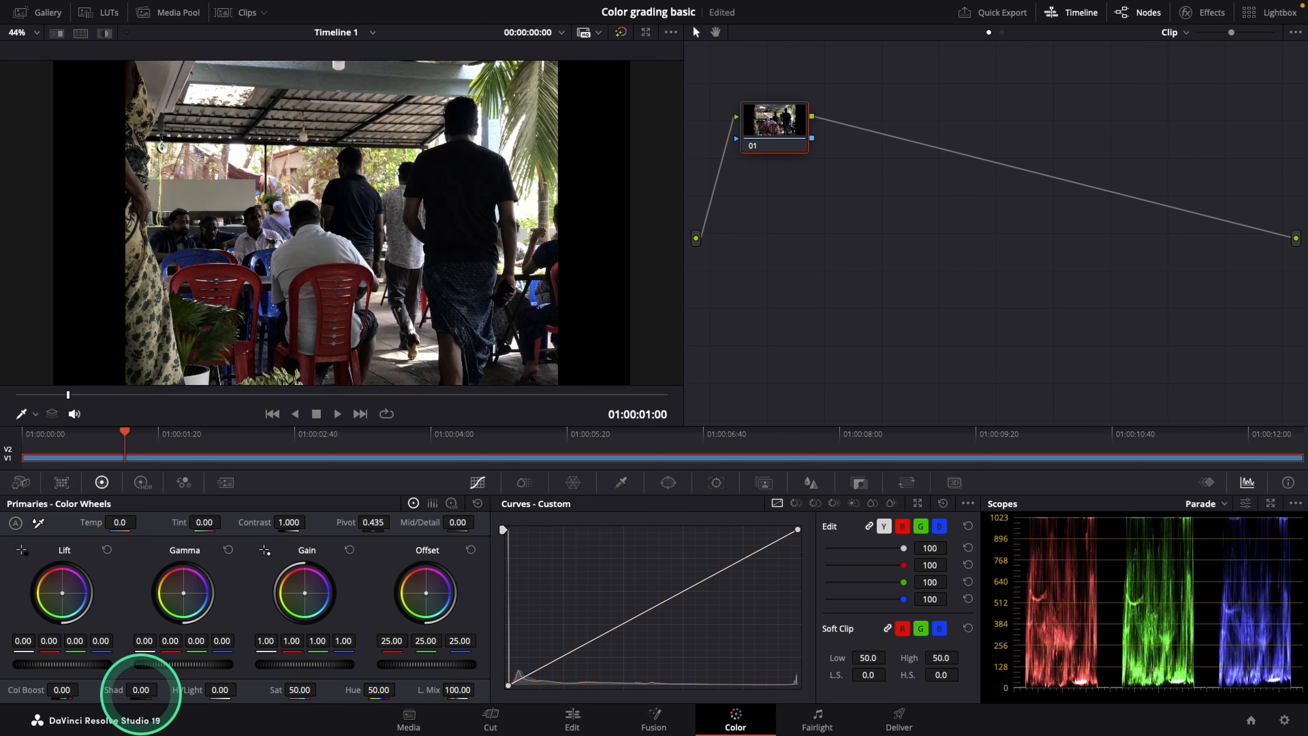
Step: Set Shad to 97.50 and Hi/Light to -18.00 on node 01
mouse_move(140, 691)
mouse_down()
mouse_move(278, 696)
mouse_move(144, 696)
mouse_up()
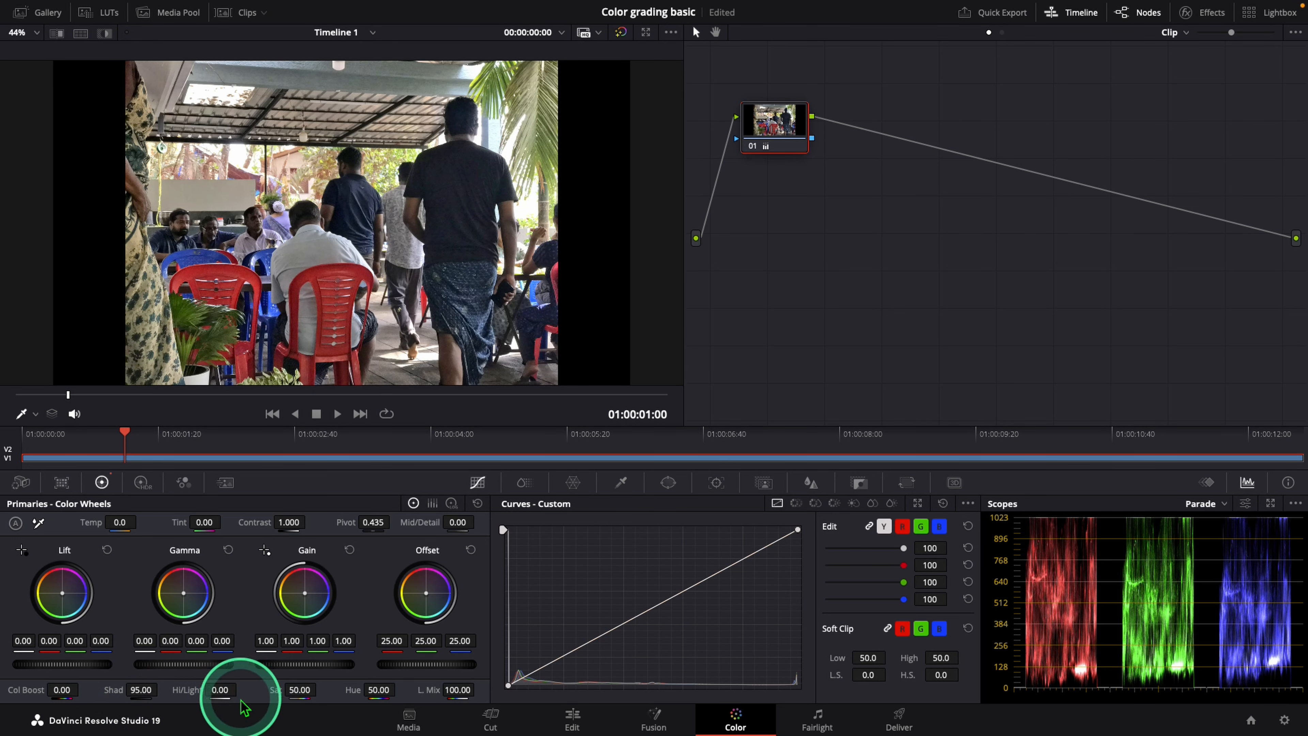
drag(225, 691, 199, 690)
drag(140, 690, 144, 691)
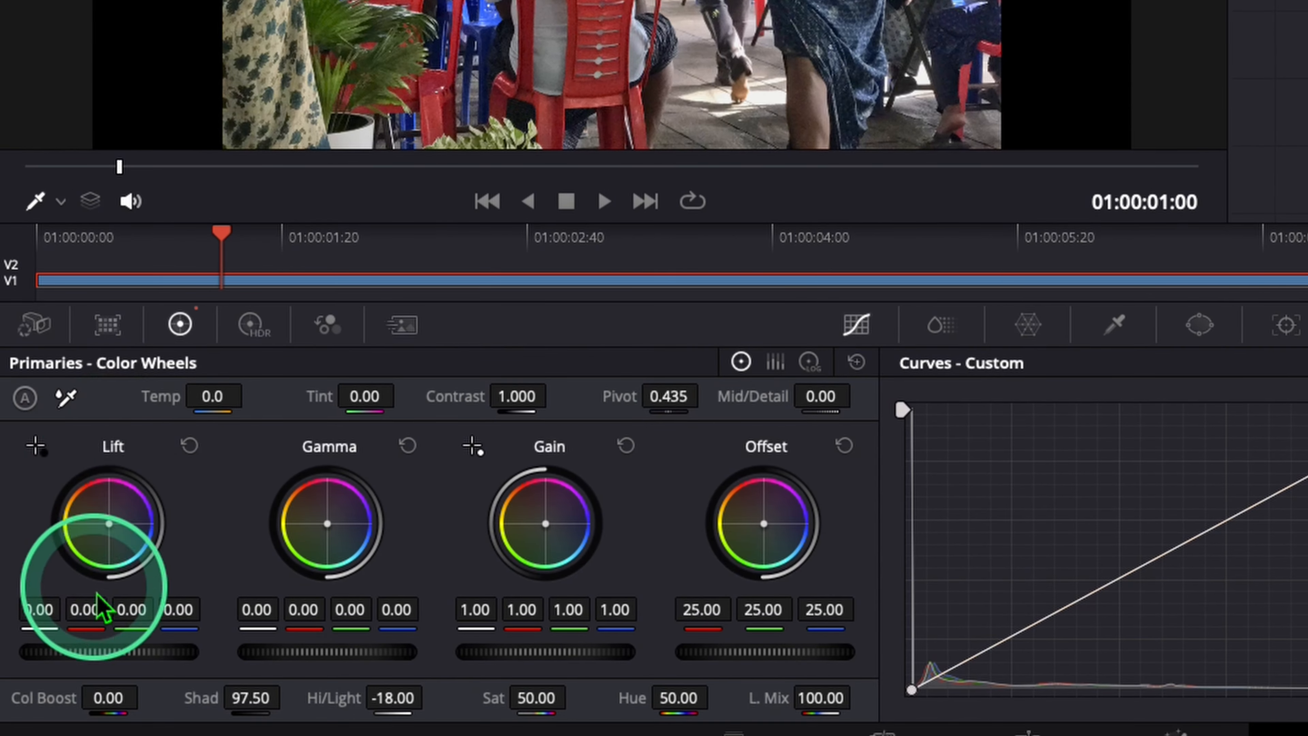
Step: Raise the master Lift to 0.04 and lower the master Gain to 0.97 on all channels
drag(83, 653, 297, 665)
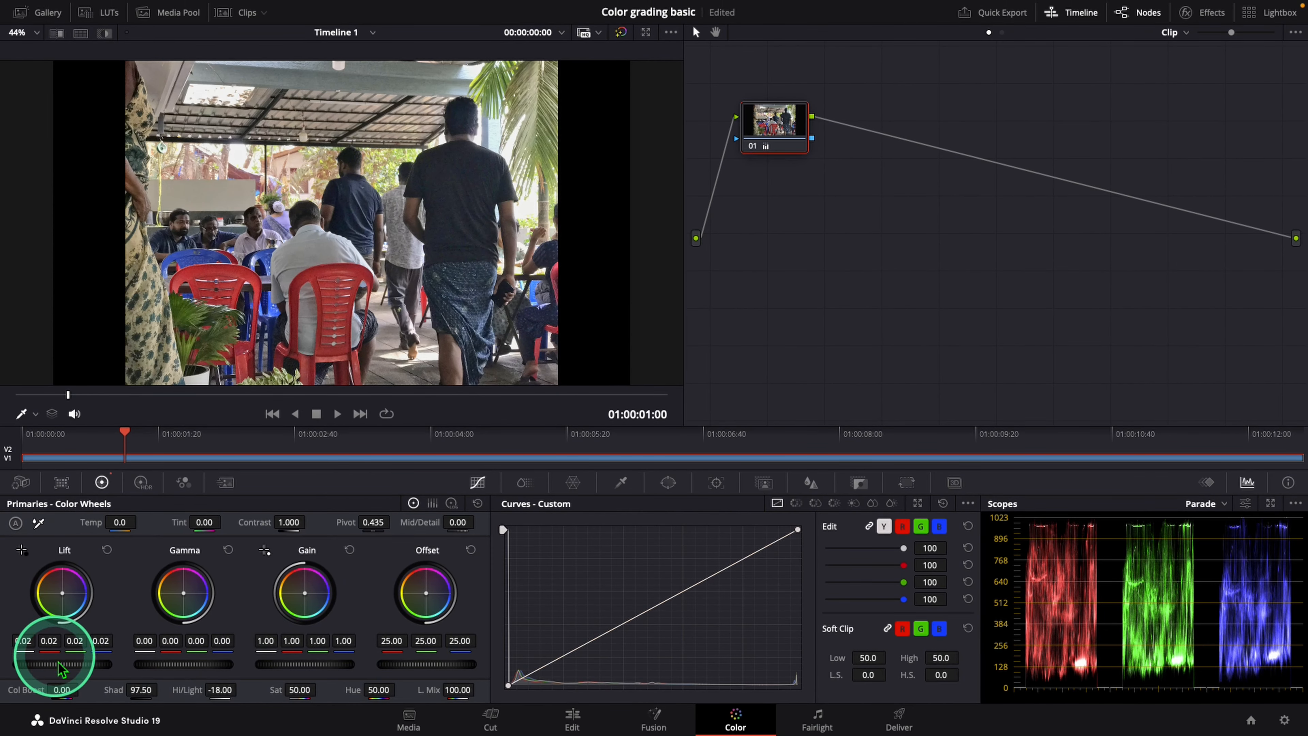
drag(67, 665, 818, 362)
mouse_move(344, 669)
mouse_down()
mouse_move(267, 672)
mouse_move(491, 677)
mouse_move(429, 689)
mouse_move(234, 677)
mouse_move(381, 678)
mouse_move(340, 669)
mouse_up()
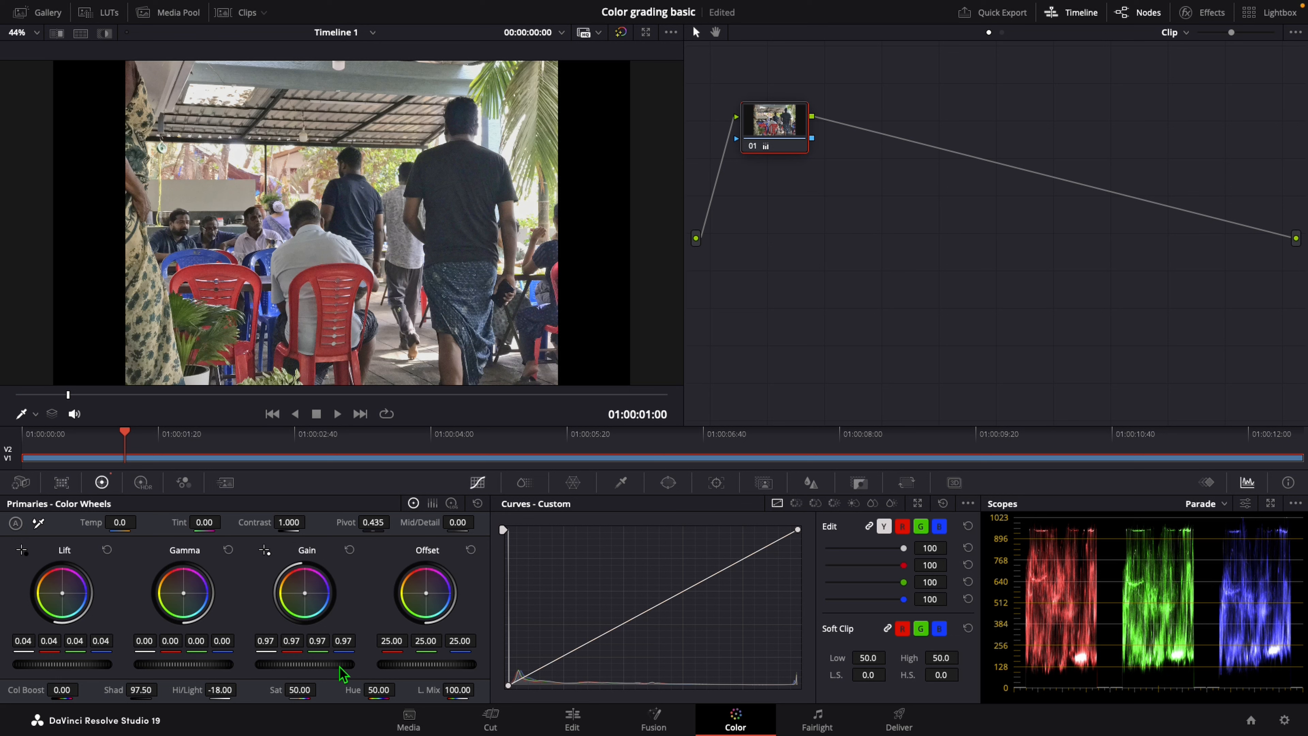
Step: Toggle node 01 off and on to compare the graded image with the original
click(784, 134)
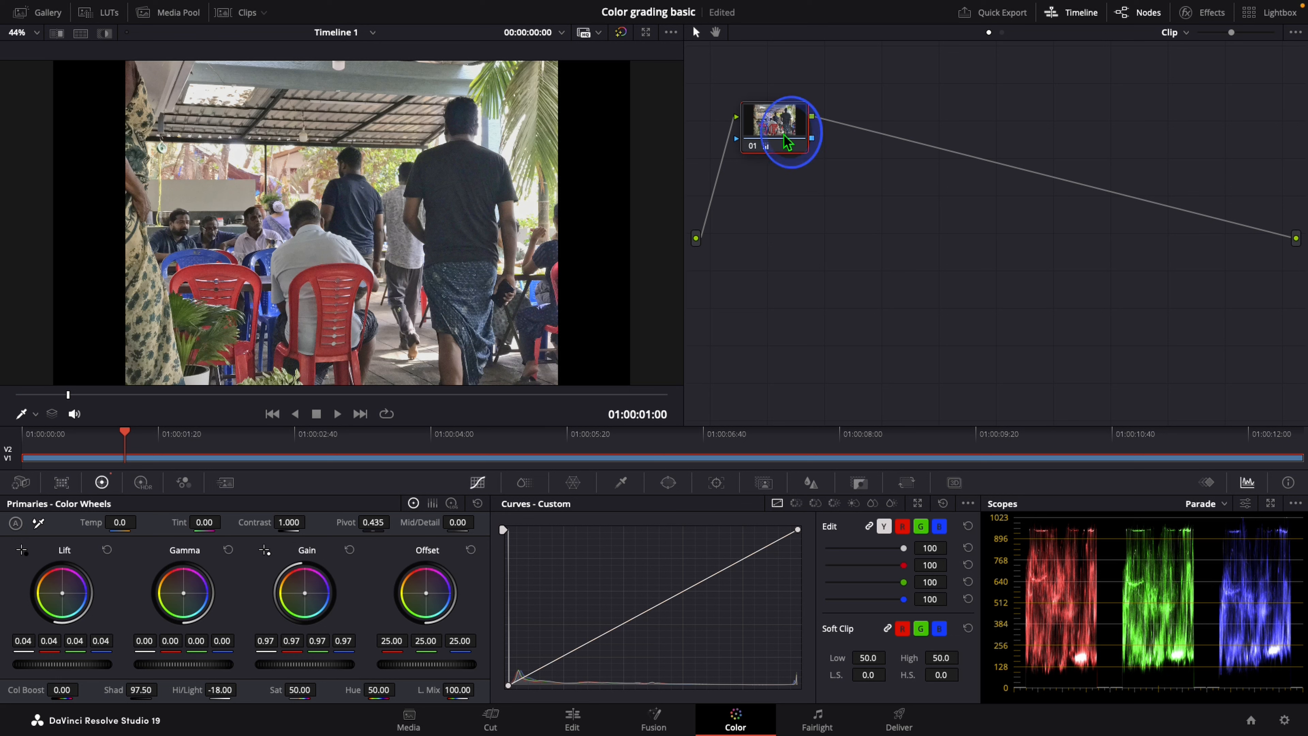
key(ctrl+d)
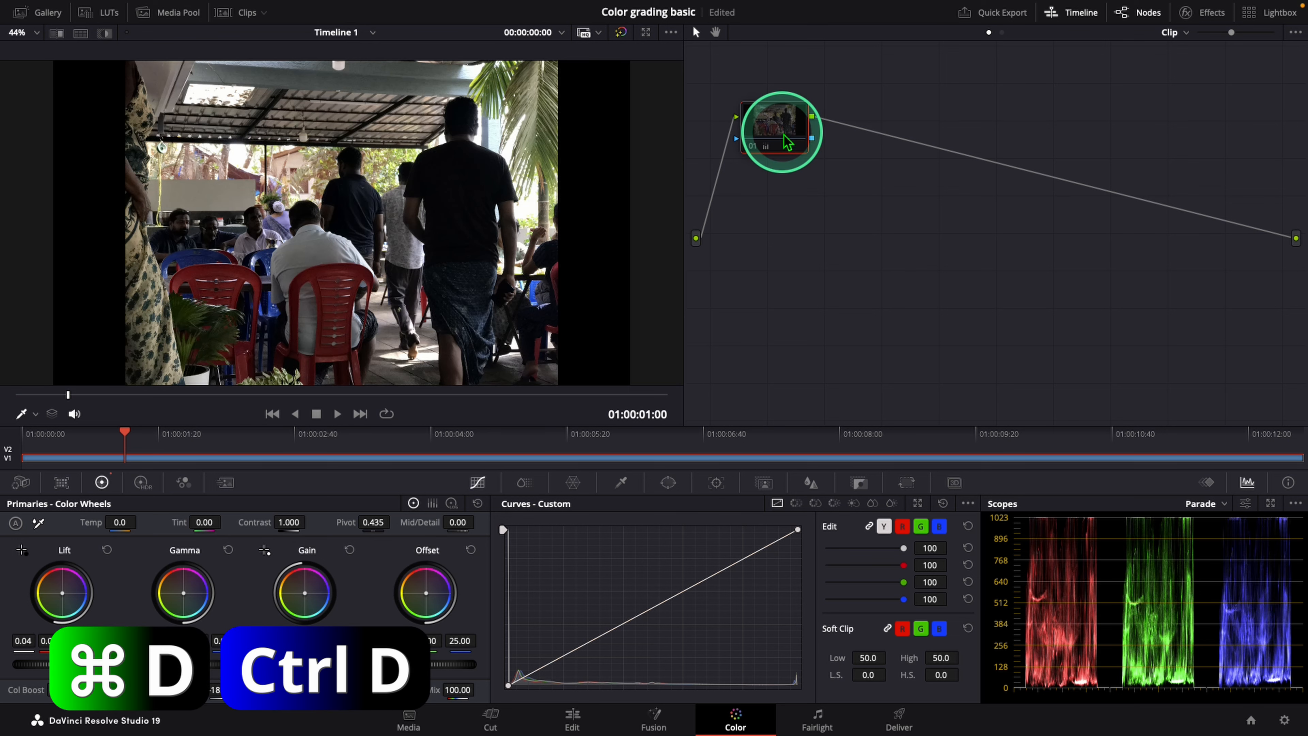
key(super+d)
key(super+d)
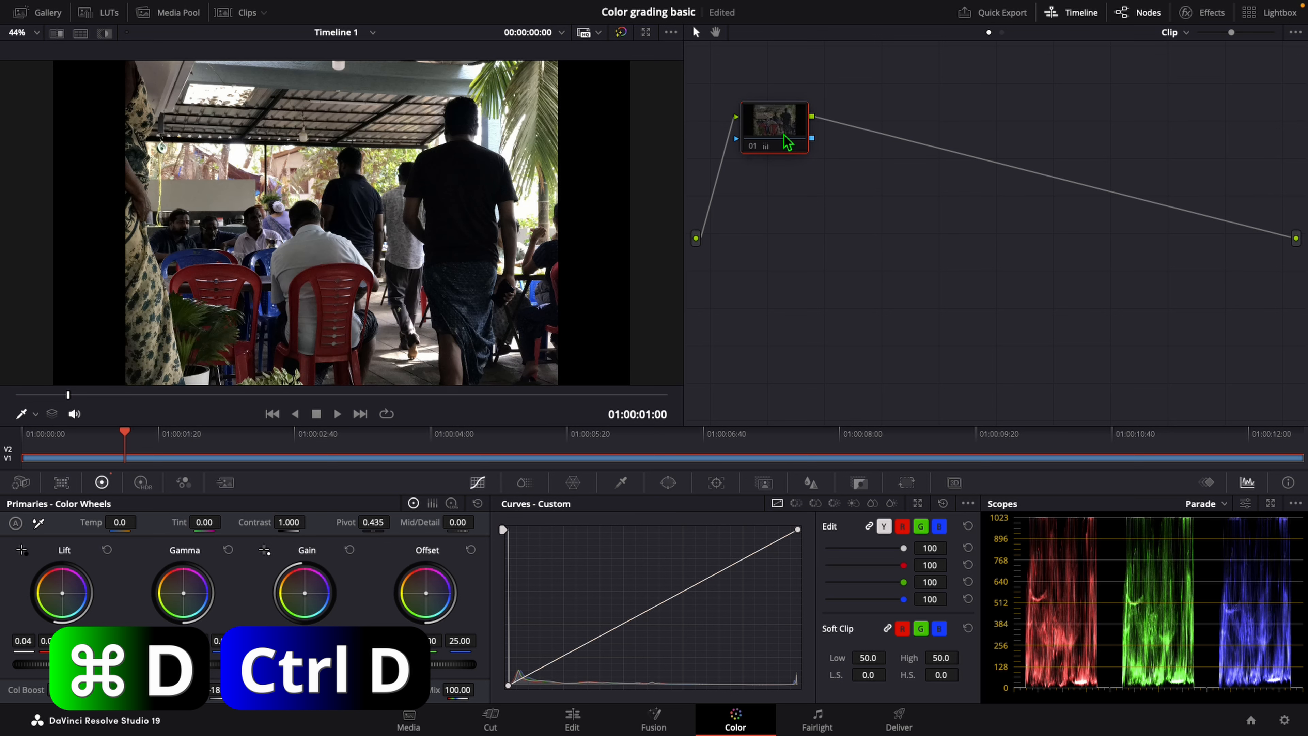
key(super+d)
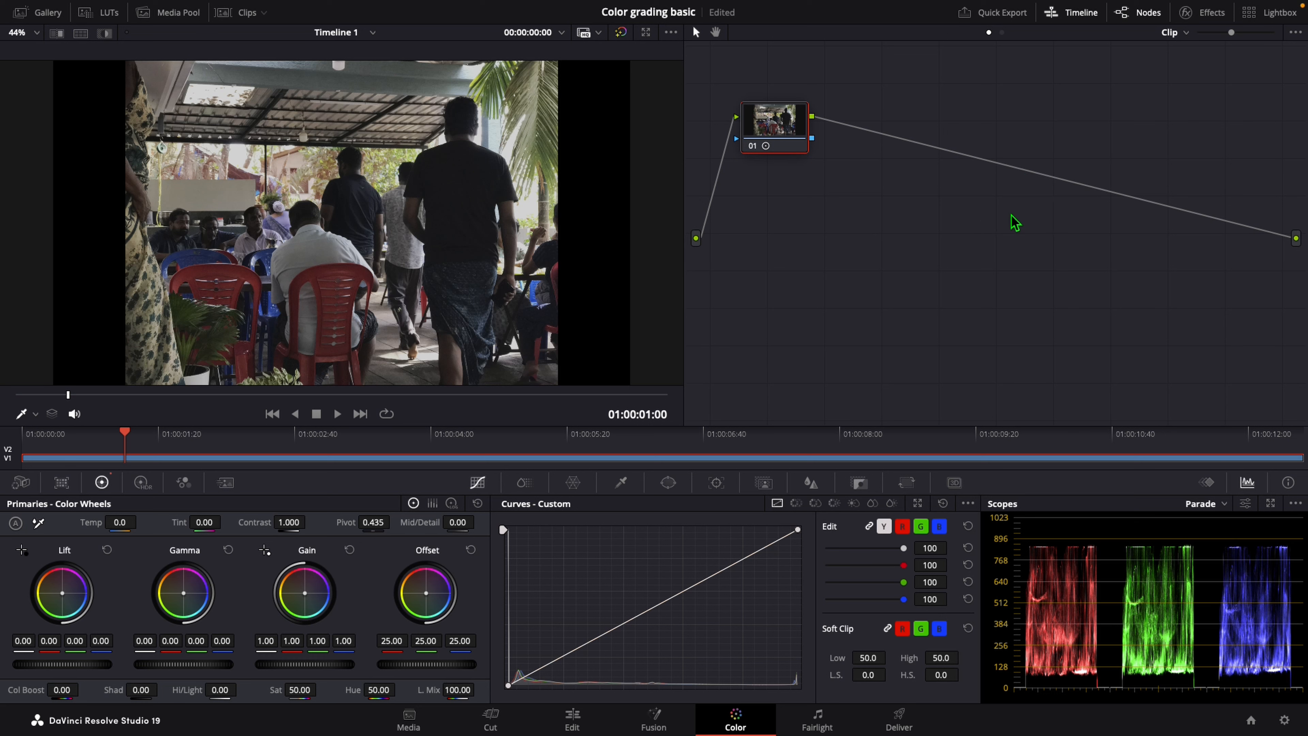
Step: Save the project
key(ctrl+s)
click(1011, 214)
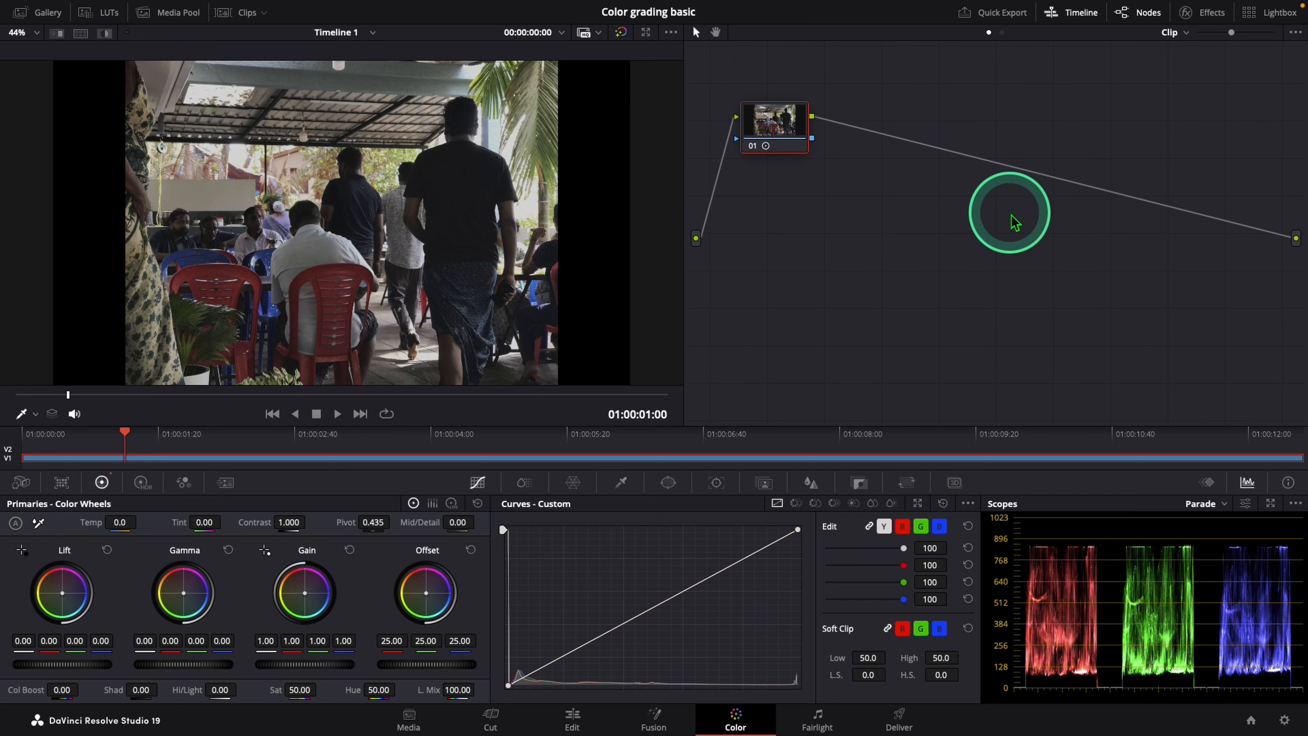